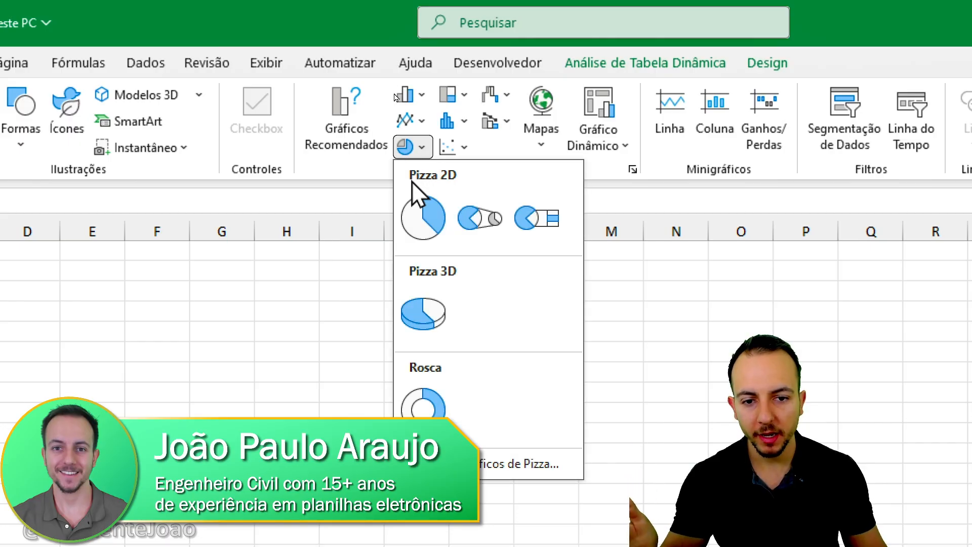
# Step: Insert a 2D pie chart of the monthly sales and apply the saved template Gráfico Colunas Simples com Rótulos - Amarelo to it
pyautogui.click(423, 212)
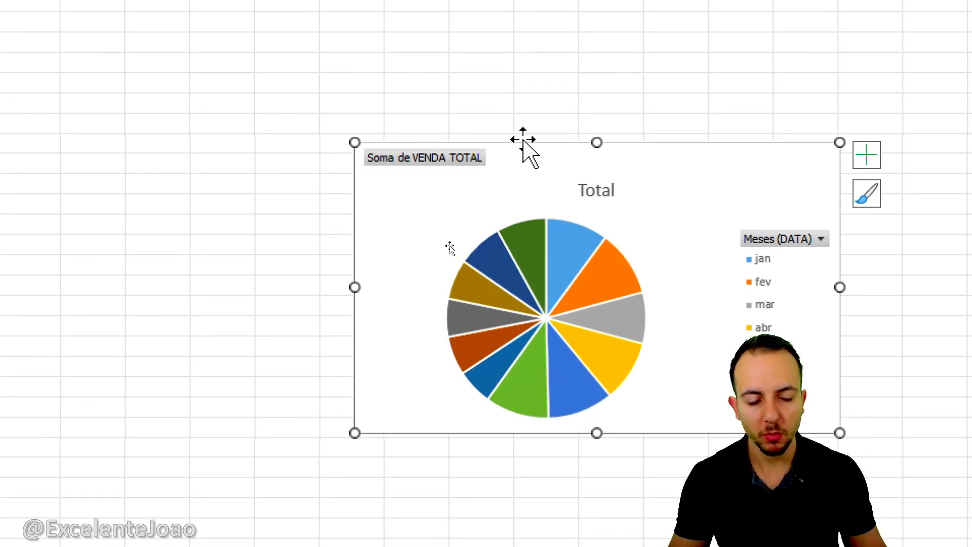
pyautogui.rightClick(524, 141)
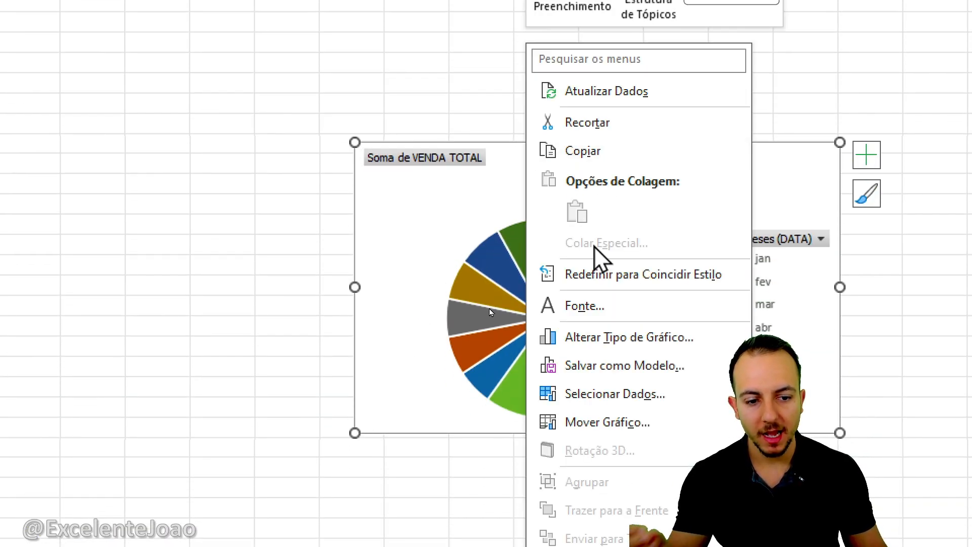
pyautogui.click(623, 348)
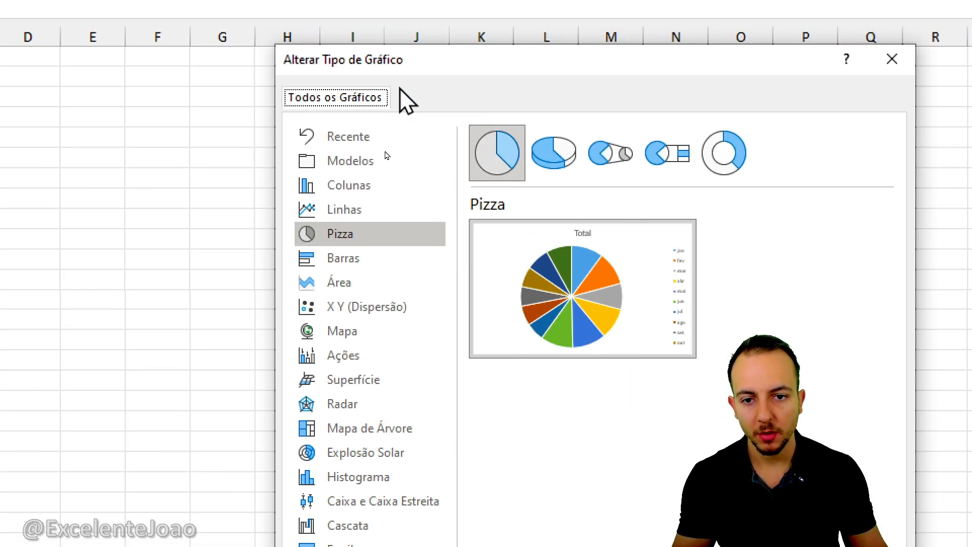
pyautogui.click(380, 163)
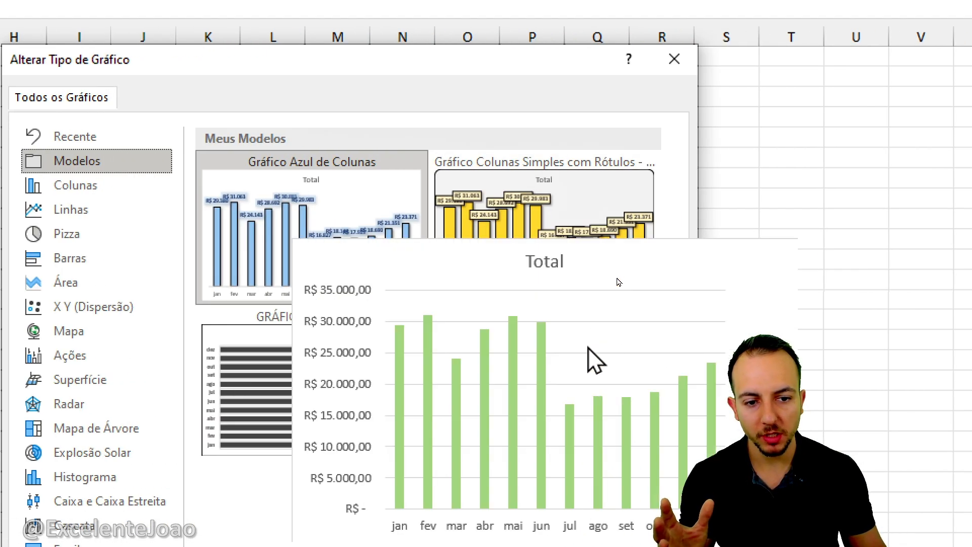
pyautogui.moveTo(820, 243)
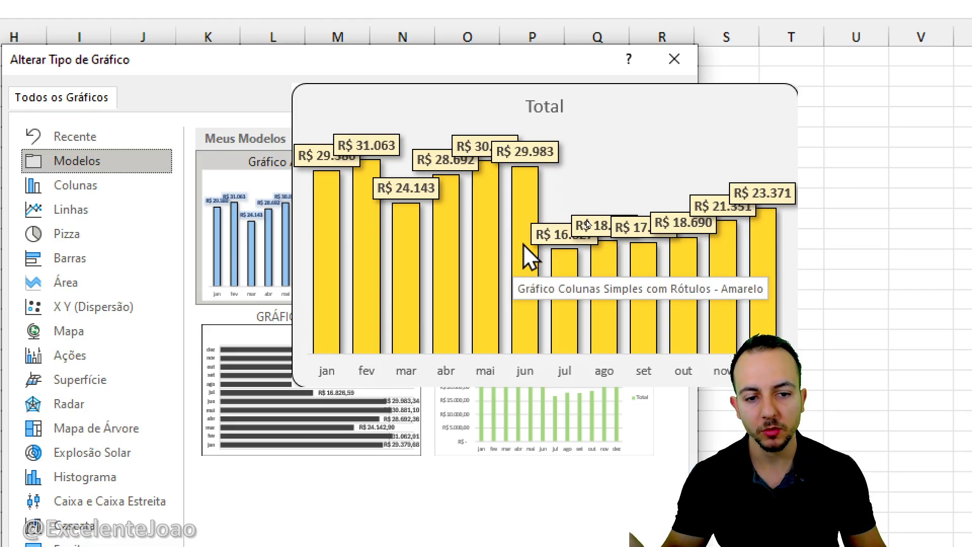
pyautogui.click(523, 244)
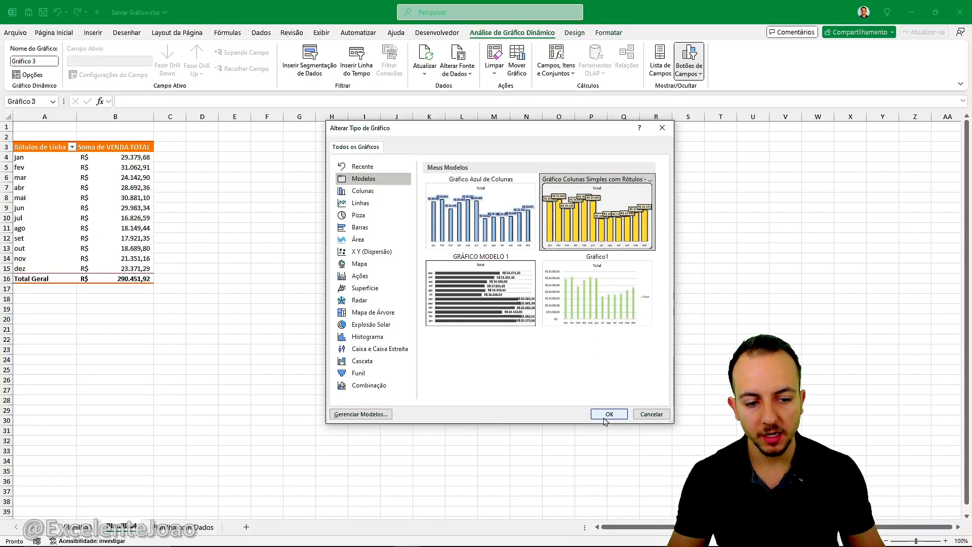
pyautogui.click(609, 414)
# Step: Move the monthly sales chart directly beside the pivot table and widen it to column Q
pyautogui.moveTo(530, 249); pyautogui.dragTo(324, 140)
pyautogui.moveTo(402, 210); pyautogui.dragTo(625, 212)
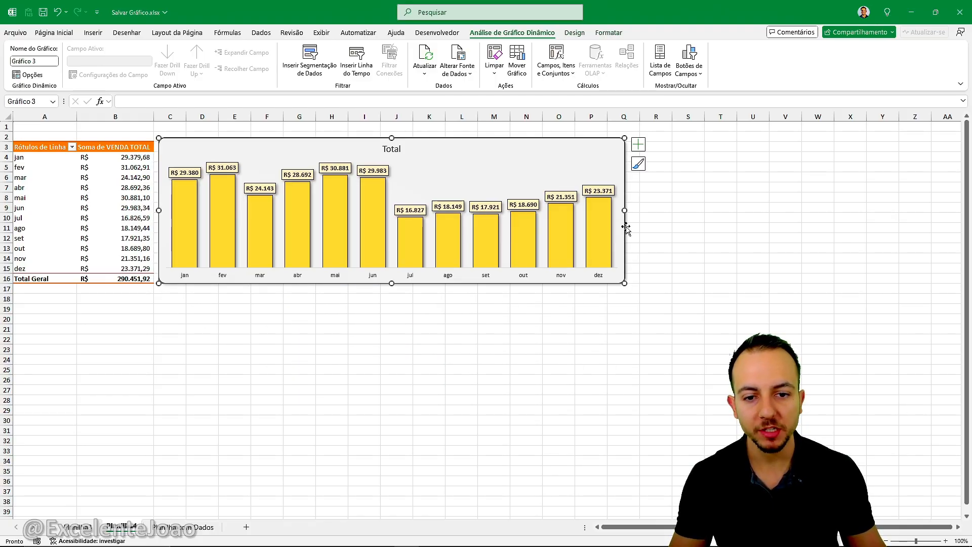
pyautogui.click(495, 357)
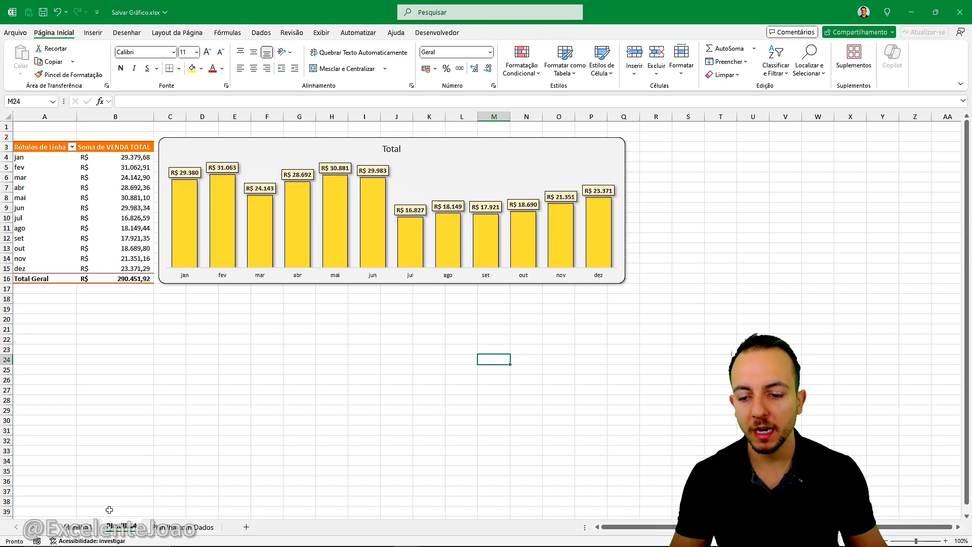
# Step: Examine the yellow column chart of sales by product on the Planilha3 sheet
pyautogui.click(77, 527)
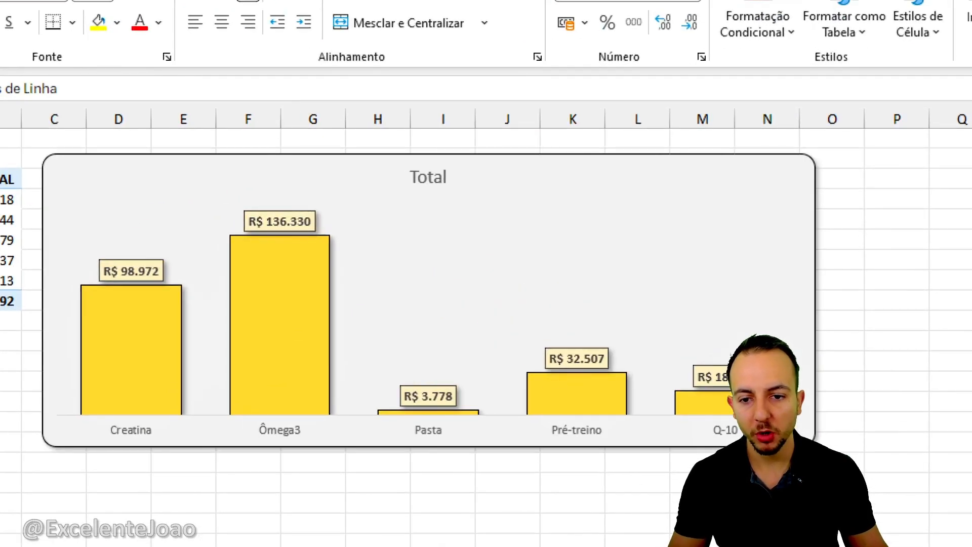
pyautogui.moveTo(29, 127)
pyautogui.mouseDown()
pyautogui.moveTo(820, 479)
pyautogui.moveTo(845, 470)
pyautogui.mouseUp()
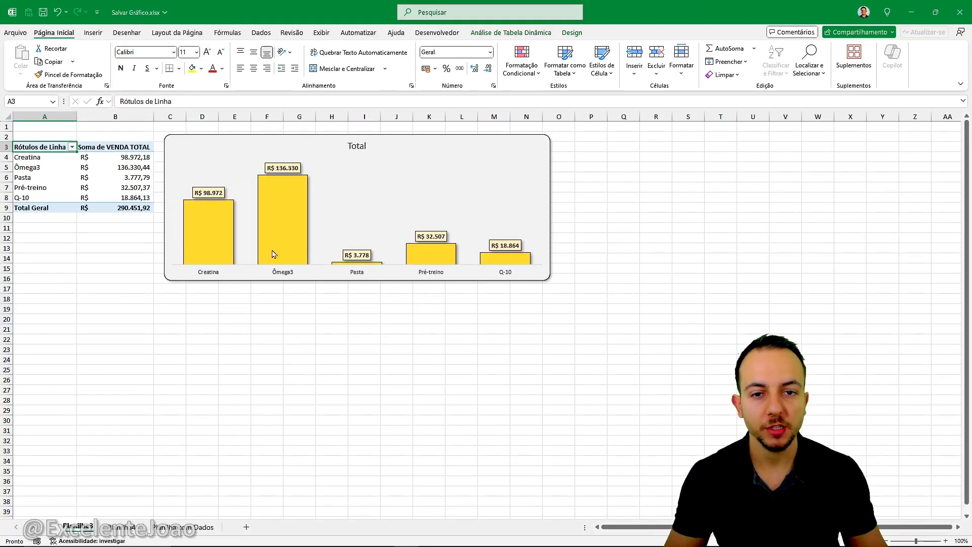
pyautogui.click(140, 529)
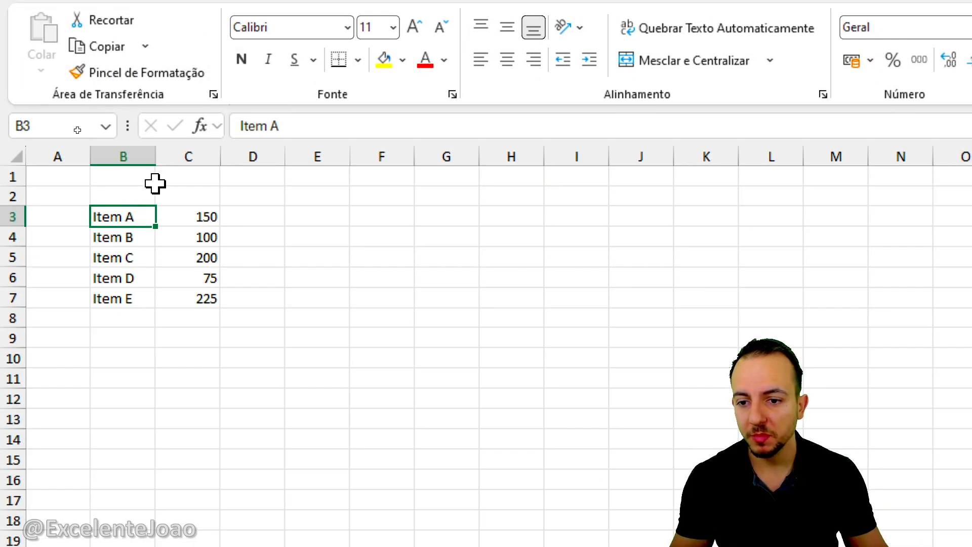
# Step: Insert a clustered column chart from the item names and values in B3:C7
pyautogui.moveTo(137, 214); pyautogui.dragTo(205, 297)
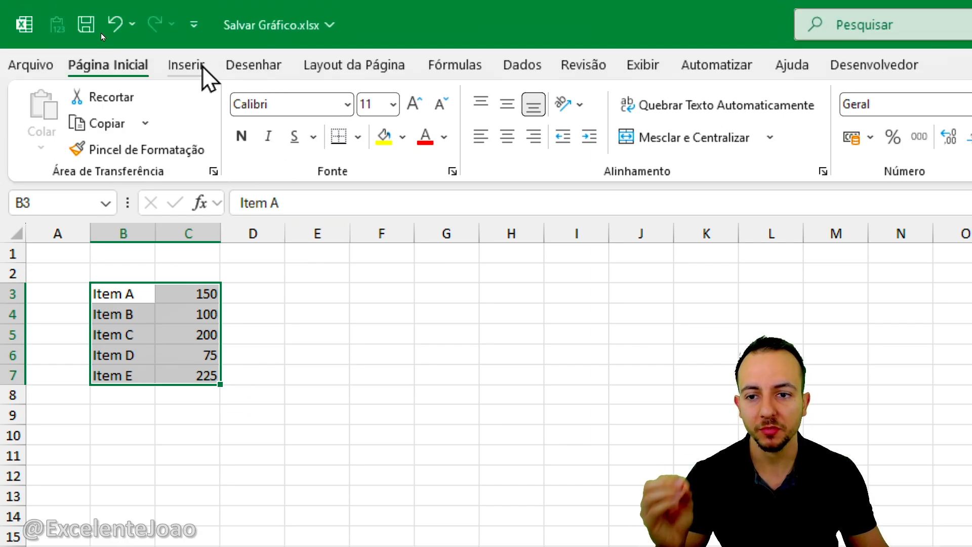
pyautogui.click(201, 67)
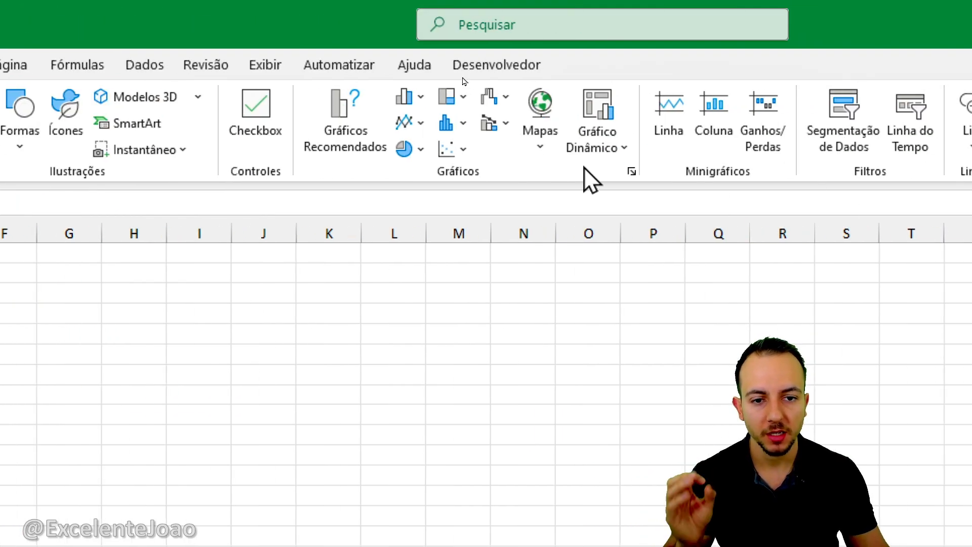
pyautogui.click(785, 97)
pyautogui.click(439, 159)
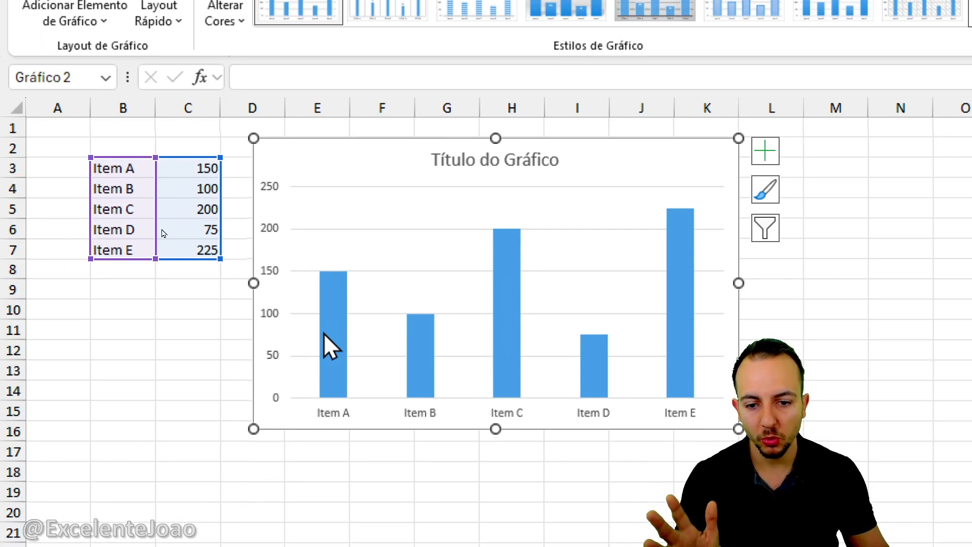
# Step: Fill all columns of the item chart with red
pyautogui.click(326, 338)
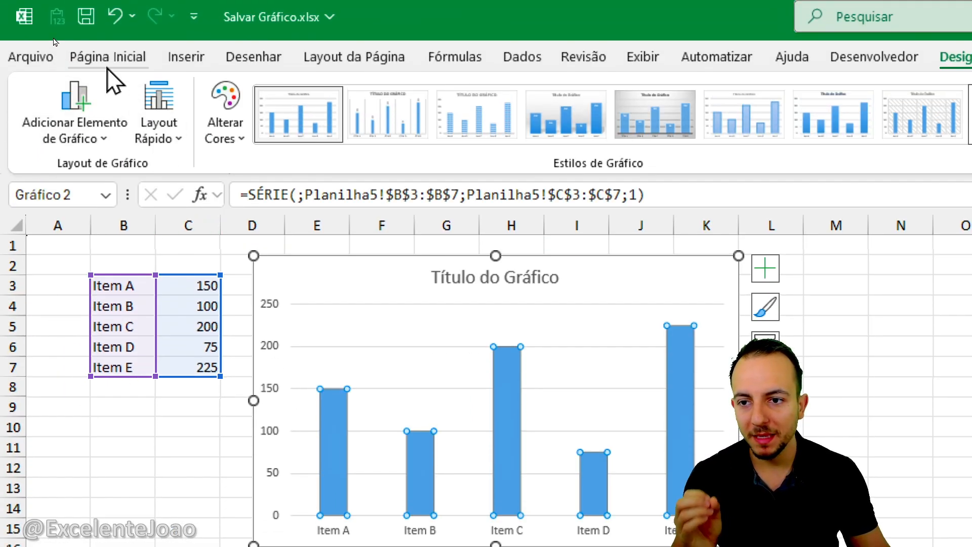
pyautogui.click(106, 65)
pyautogui.click(402, 136)
pyautogui.click(416, 475)
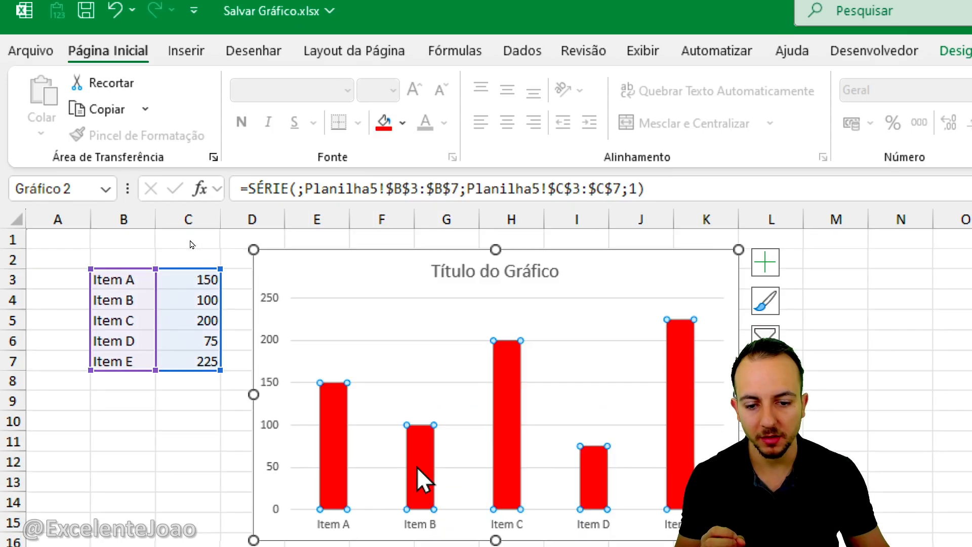
pyautogui.click(192, 475)
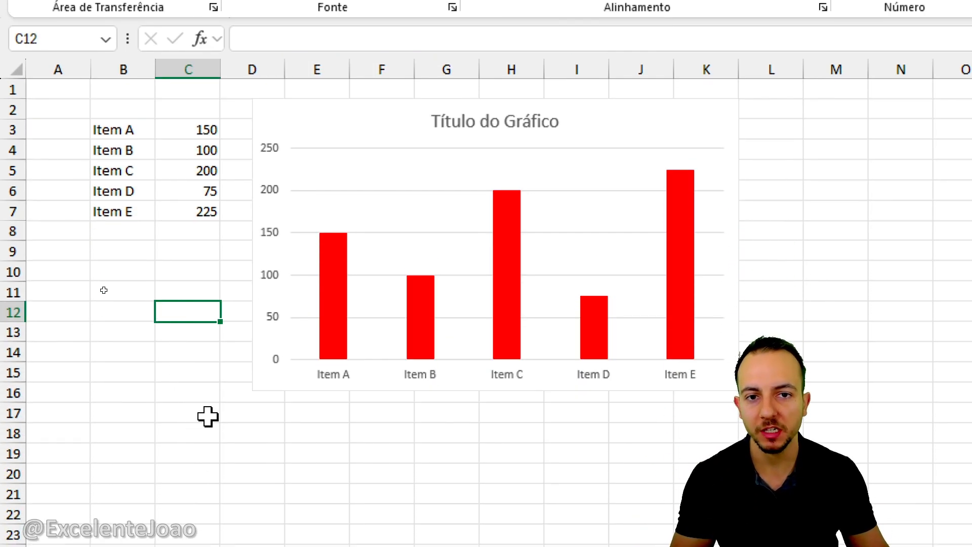
# Step: Save the red column chart as a chart template named Grafico simples vermelho exemplo
pyautogui.rightClick(312, 108)
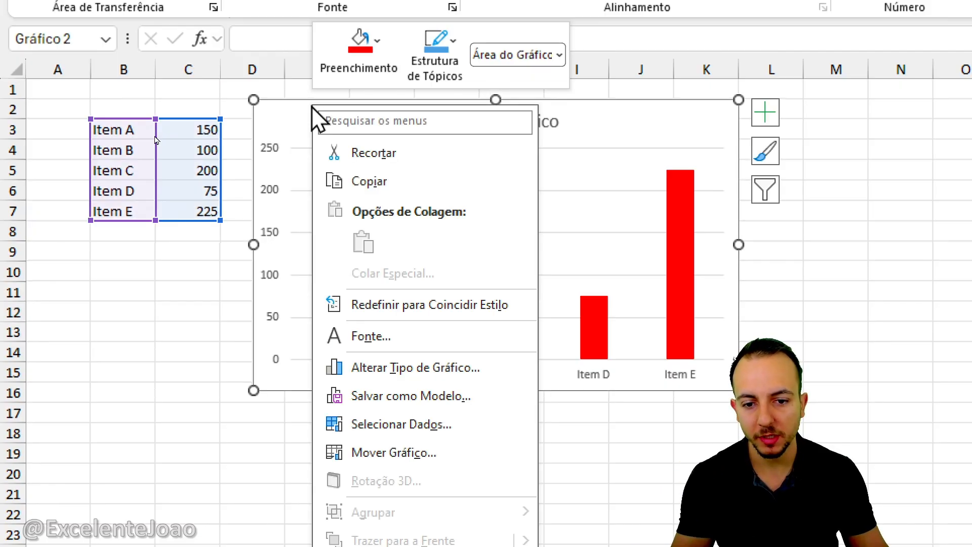
pyautogui.click(411, 396)
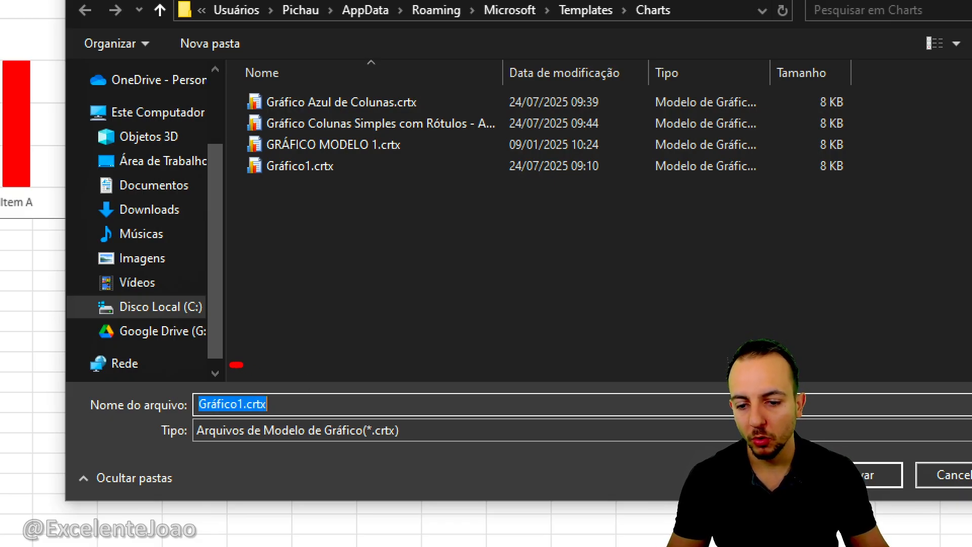
pyautogui.write('Grafico simples verme')
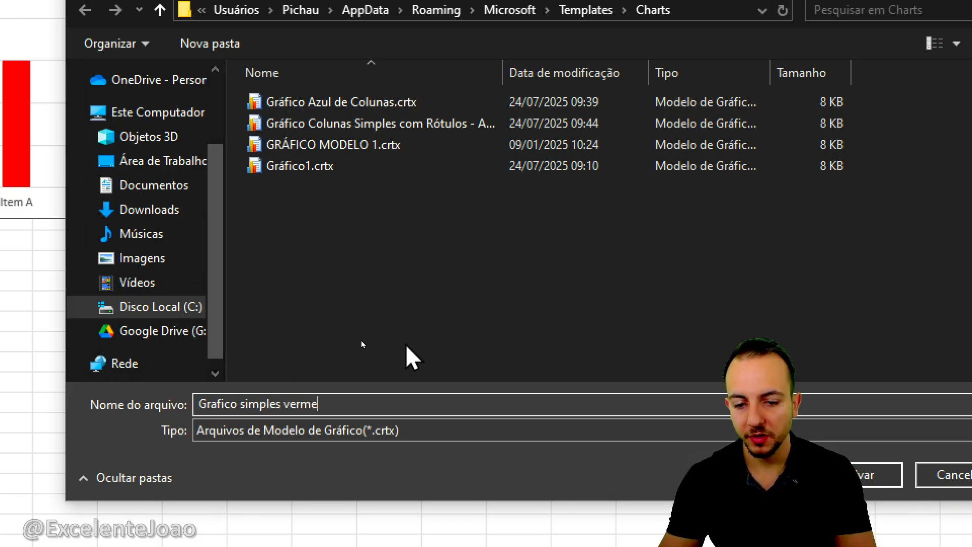
pyautogui.write('lho exemplo')
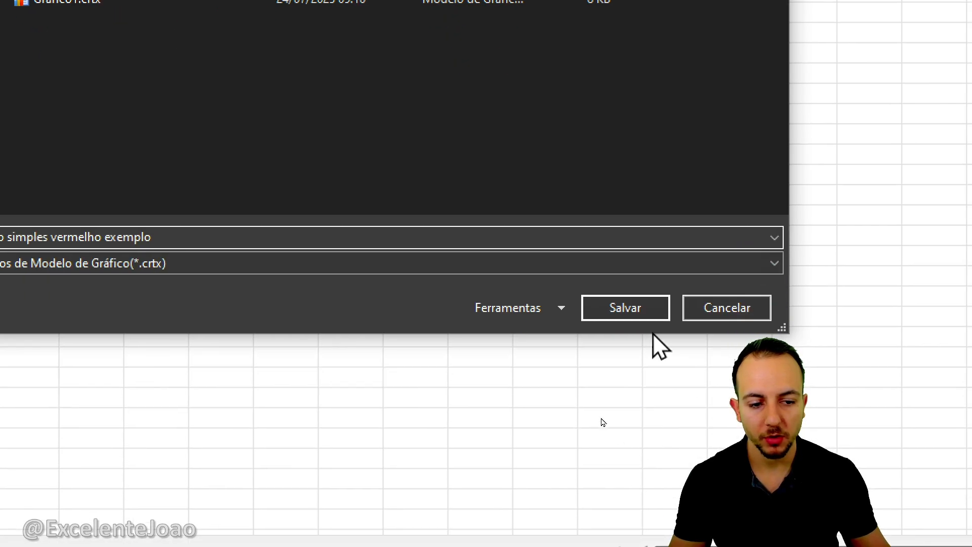
pyautogui.click(630, 312)
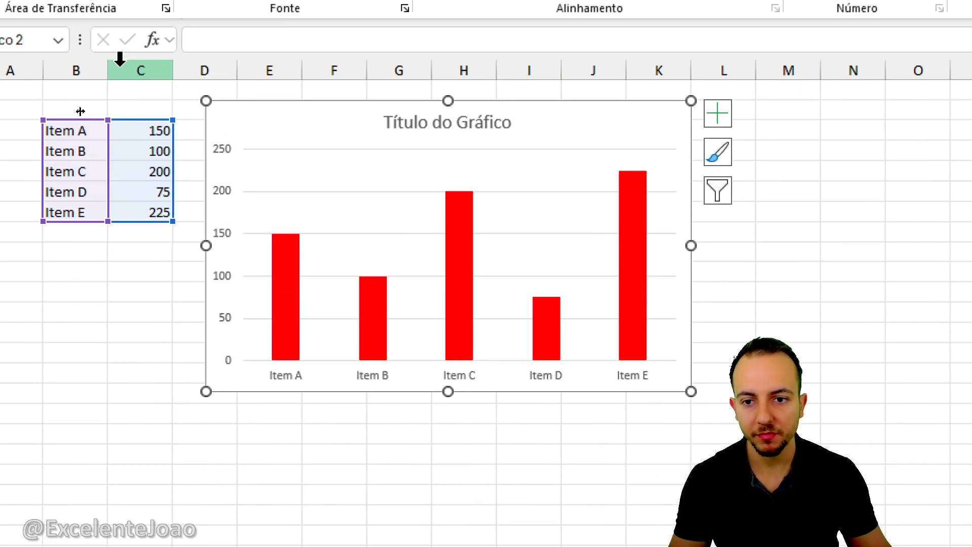
pyautogui.click(96, 351)
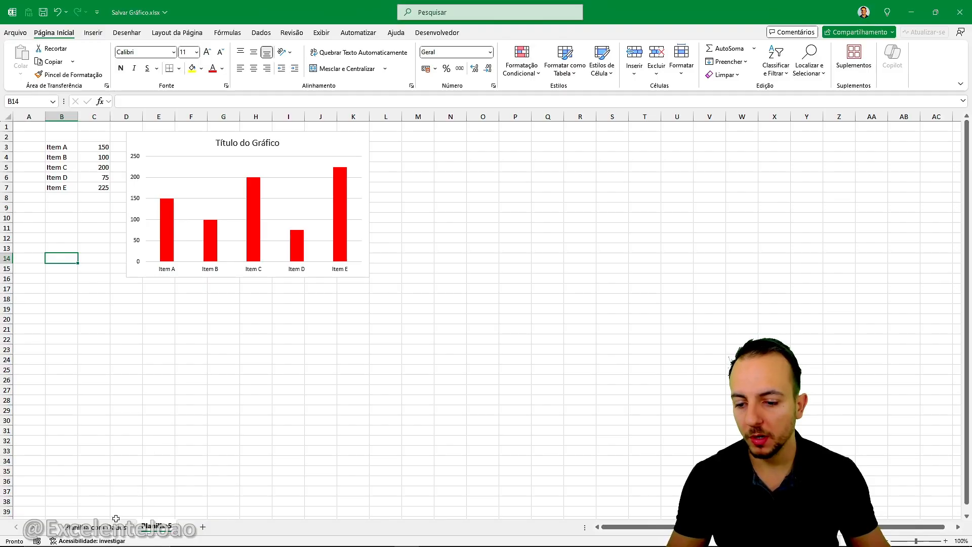
# Step: Create a pivot table on a new worksheet from the sales data in the Planilha com Dados sheet
pyautogui.click(112, 526)
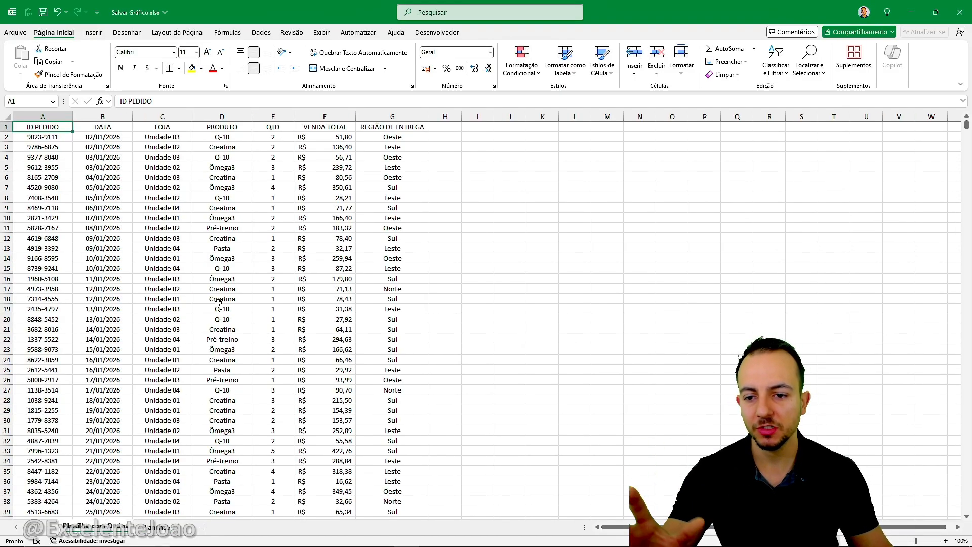
pyautogui.scroll(-8, 219, 303)
pyautogui.scroll(8, 218, 303)
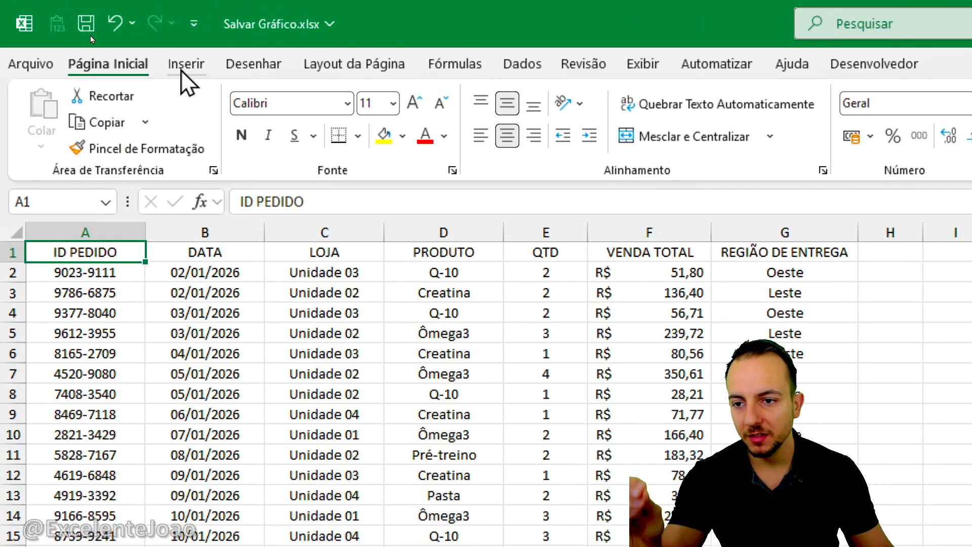
pyautogui.click(93, 32)
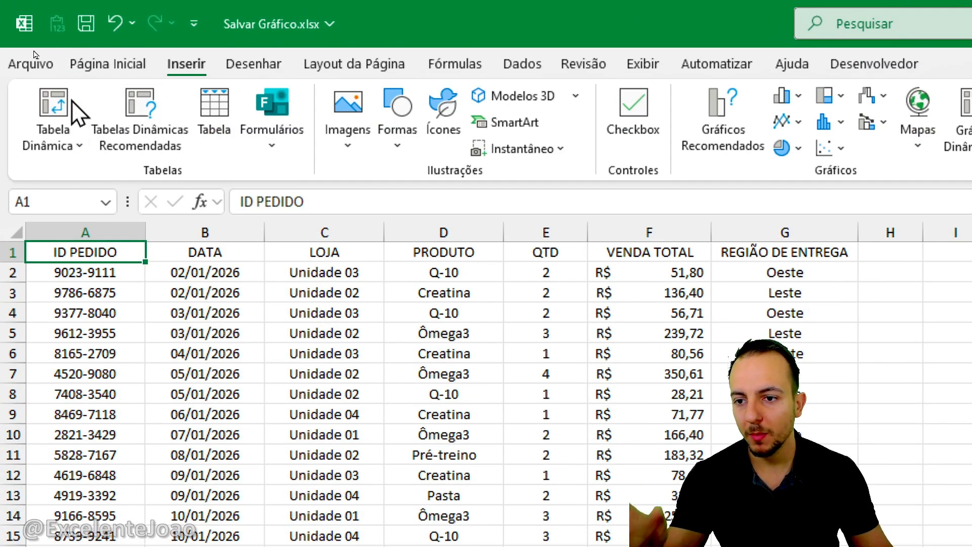
pyautogui.click(59, 102)
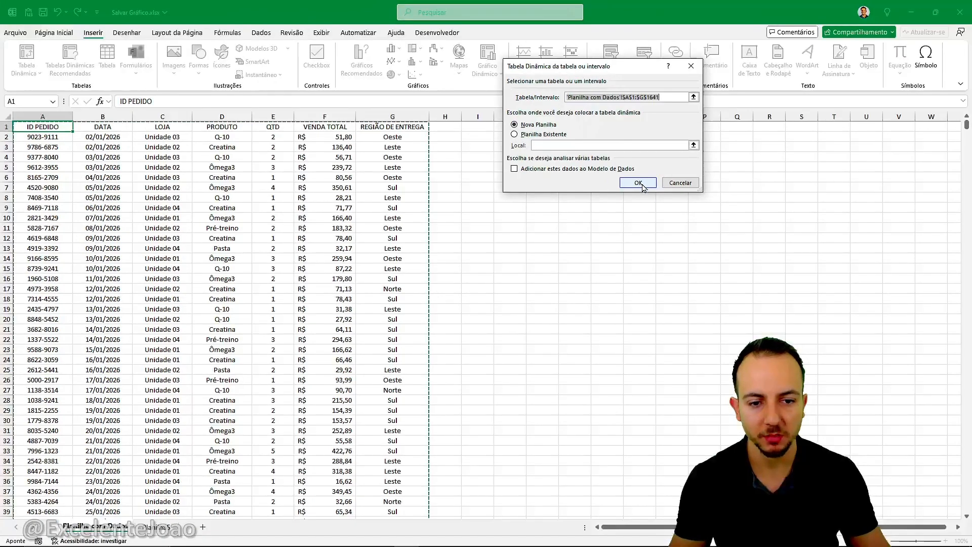
pyautogui.click(567, 271)
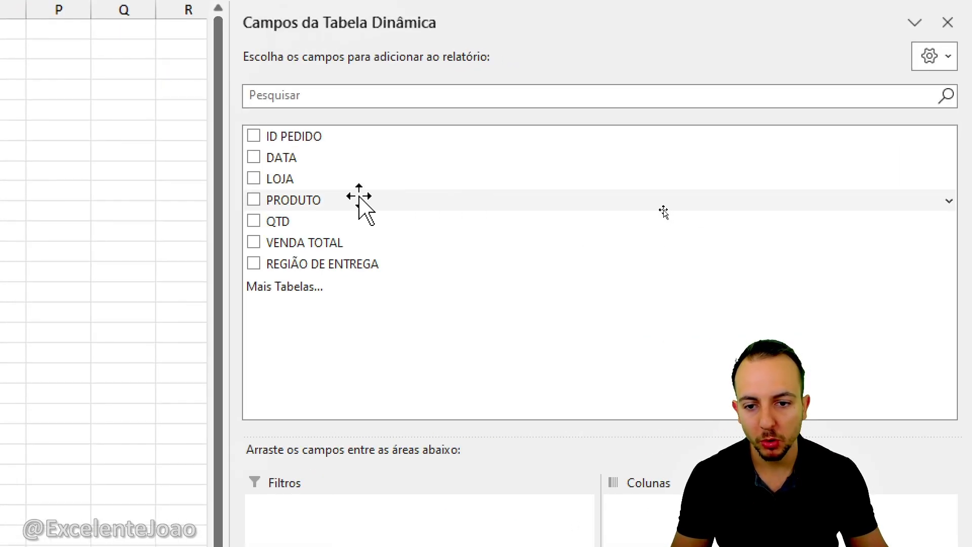
# Step: Set up the pivot table with PRODUTO as rows and the sum of VENDA TOTAL as values
pyautogui.moveTo(658, 212); pyautogui.dragTo(392, 486)
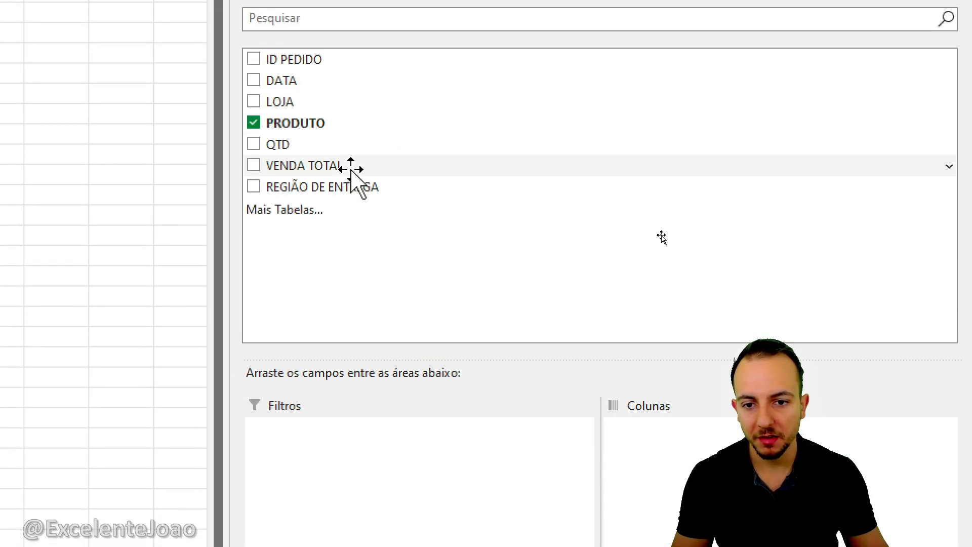
pyautogui.moveTo(352, 169); pyautogui.dragTo(681, 473)
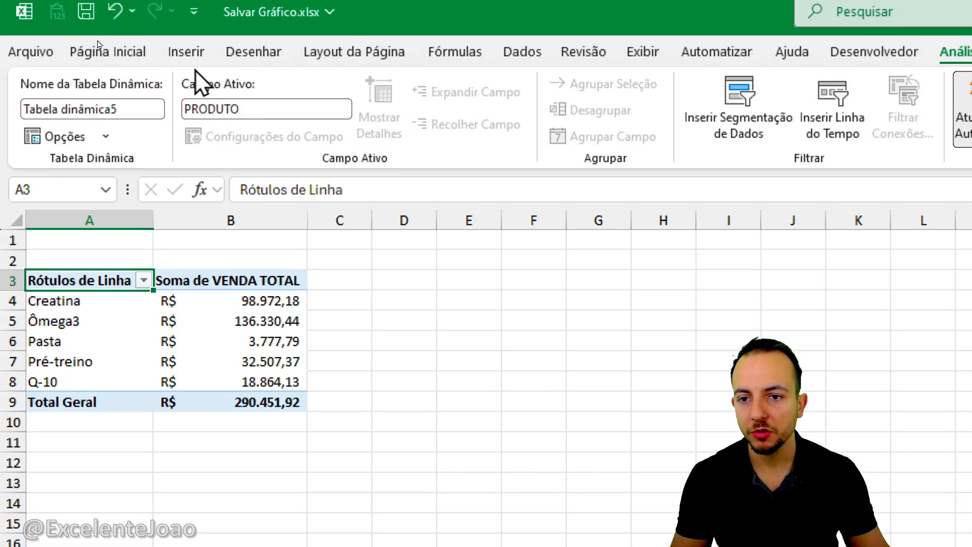
# Step: Insert a 2D pie chart from the product pivot table and place it beside the table at the top of the sheet
pyautogui.click(195, 69)
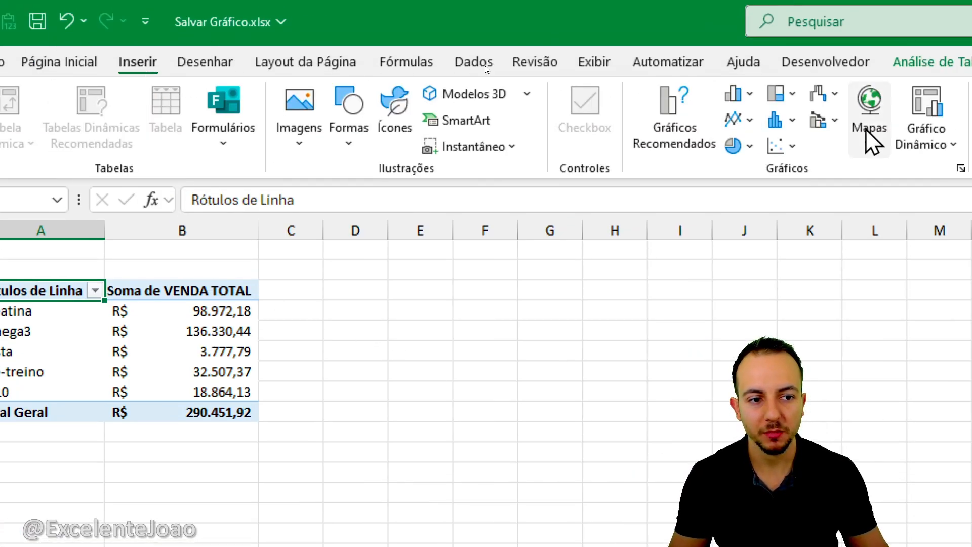
pyautogui.click(784, 145)
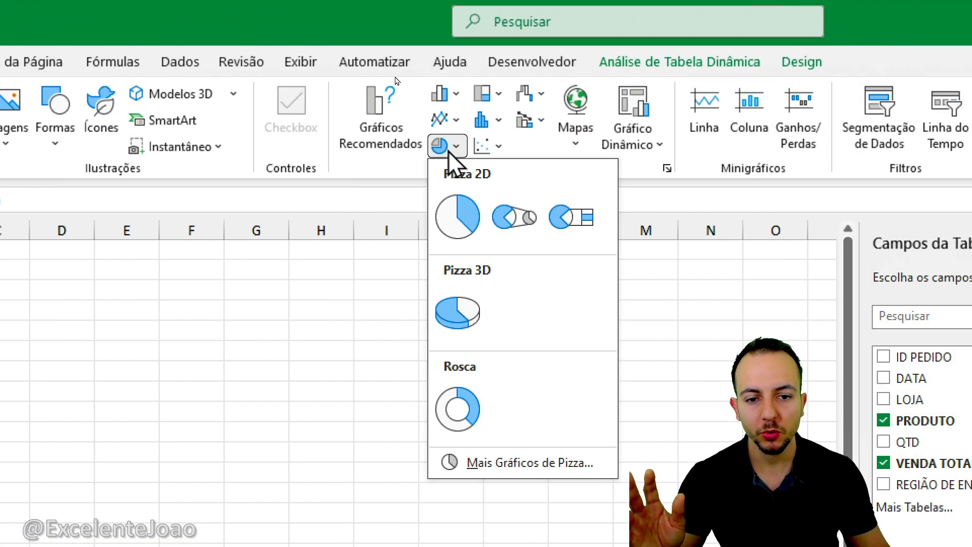
pyautogui.click(458, 216)
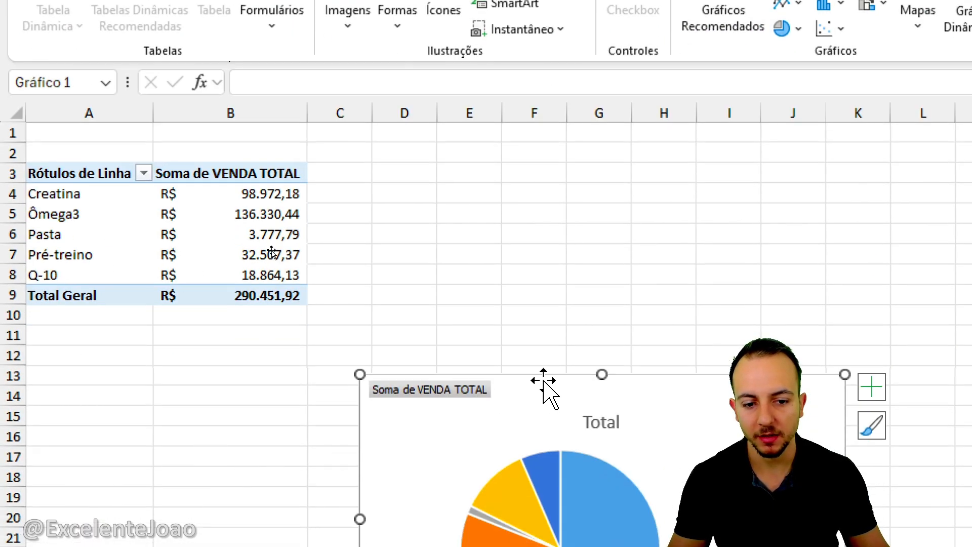
pyautogui.moveTo(542, 504); pyautogui.dragTo(503, 252)
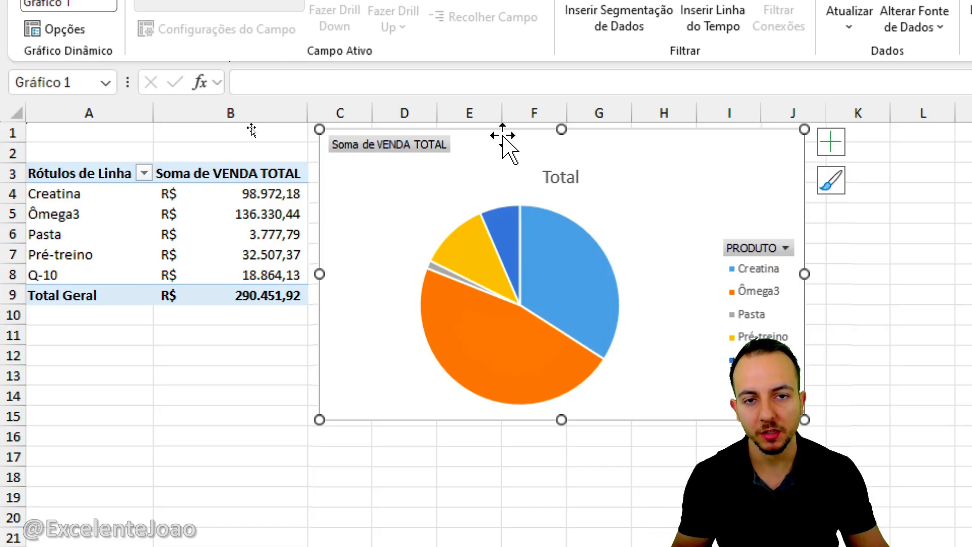
# Step: Change the pie chart to the saved chart template Grafico simples vermelho exemplo
pyautogui.rightClick(502, 135)
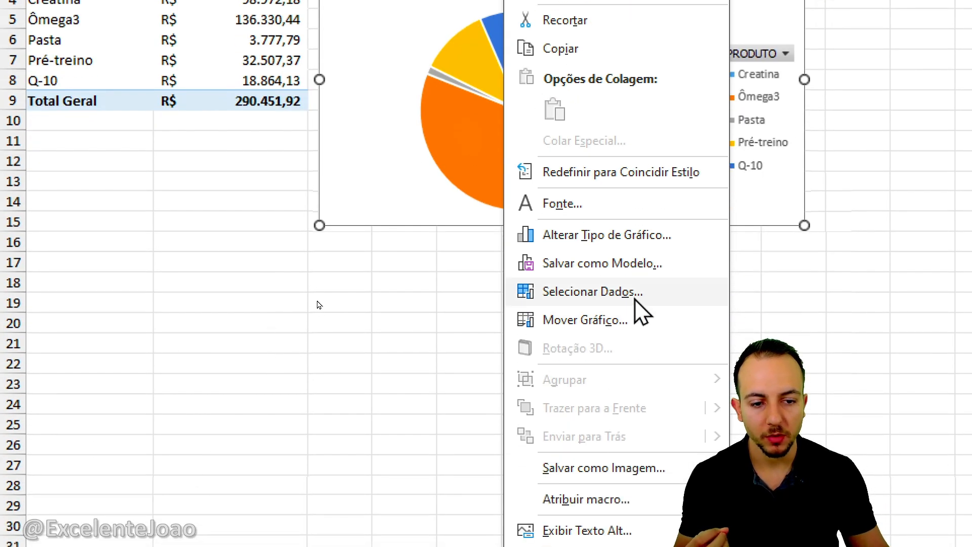
pyautogui.click(627, 234)
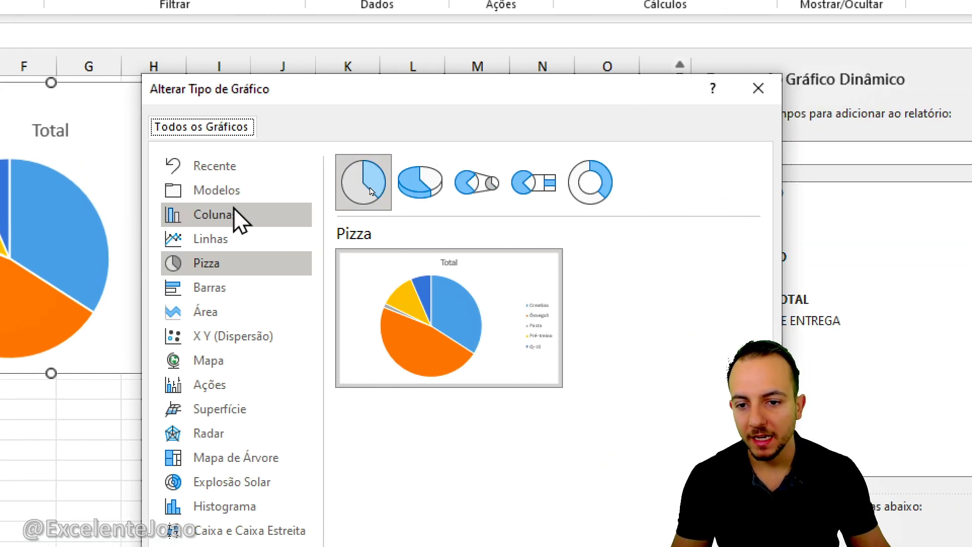
pyautogui.moveTo(150, 176); pyautogui.dragTo(345, 211)
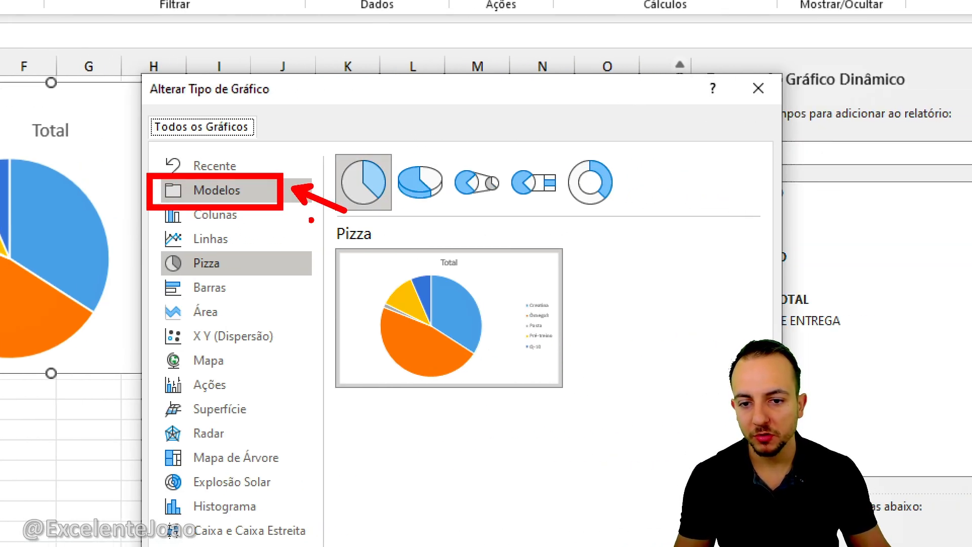
pyautogui.press('e')
pyautogui.moveTo(248, 240); pyautogui.dragTo(302, 230)
pyautogui.moveTo(244, 288); pyautogui.dragTo(258, 287)
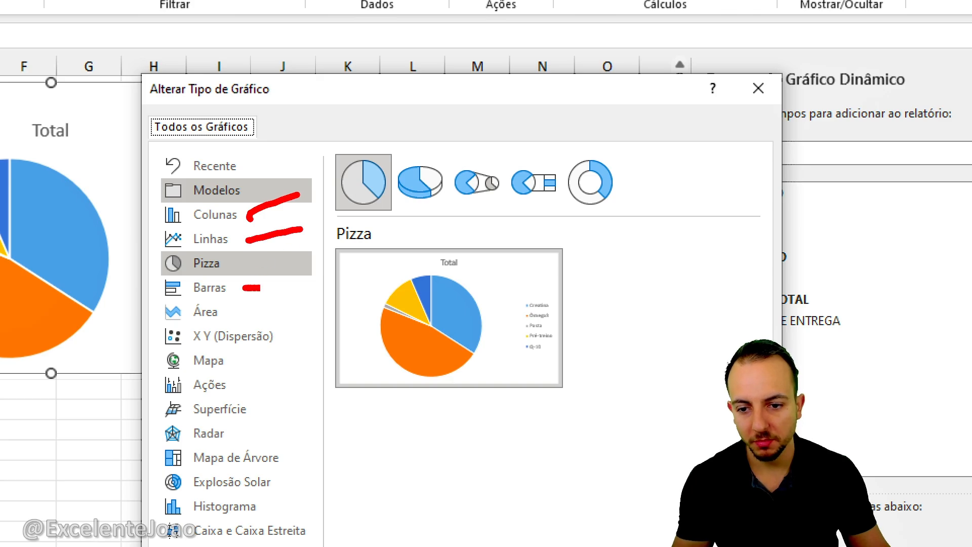
pyautogui.press('Escape')
pyautogui.click(238, 196)
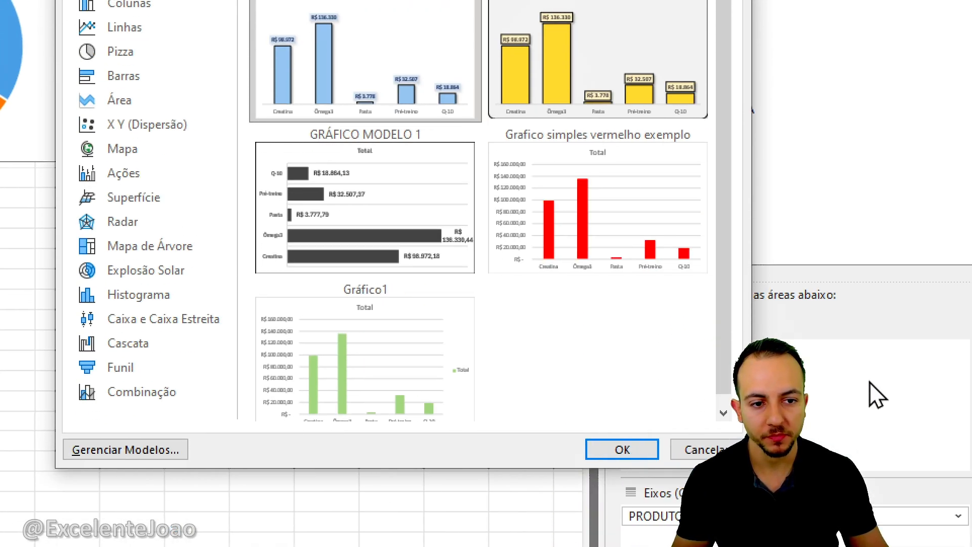
pyautogui.moveTo(688, 213)
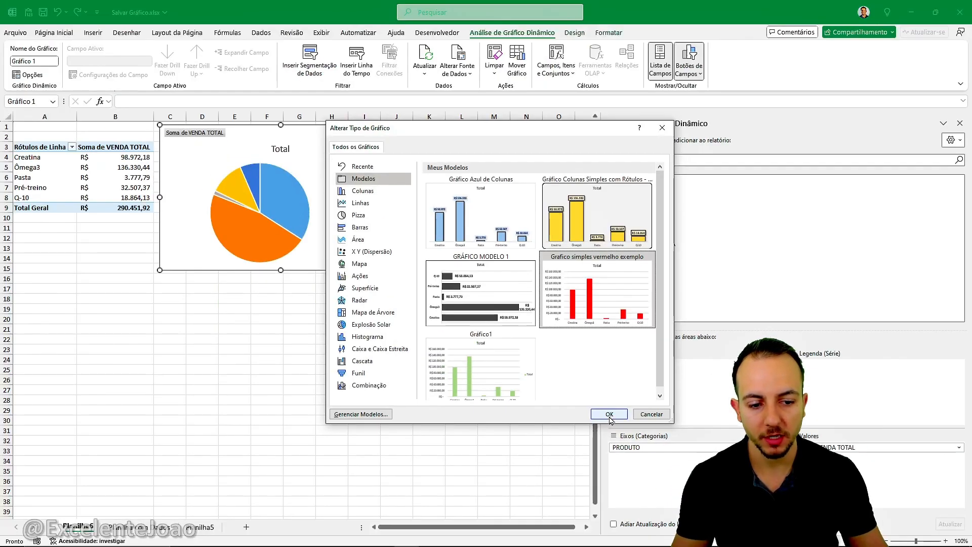
pyautogui.click(535, 449)
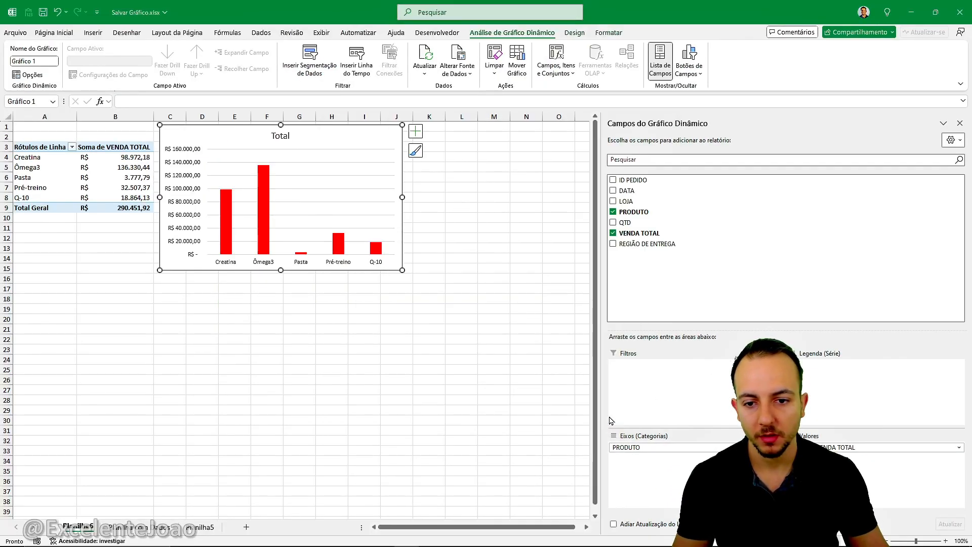
# Step: Delete the red column chart beside the product pivot table
pyautogui.click(295, 334)
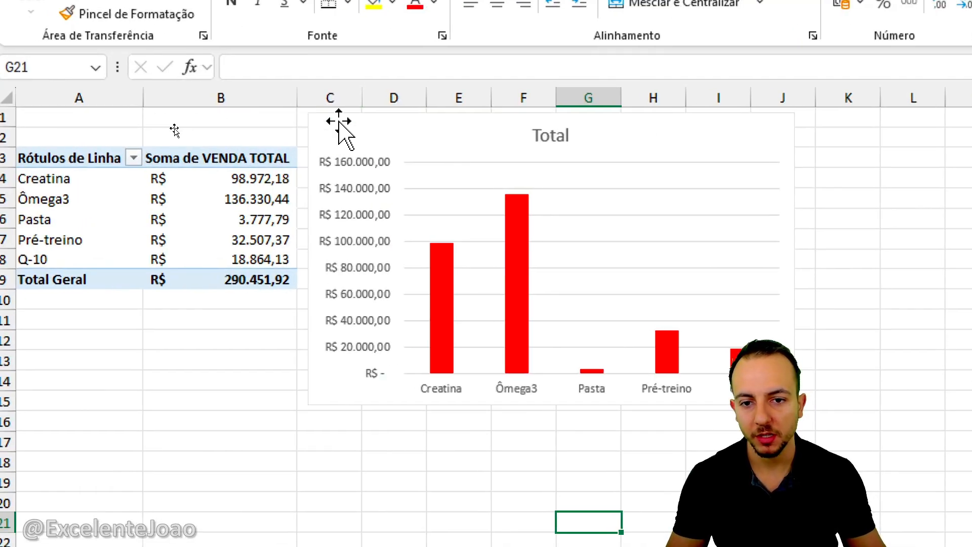
pyautogui.click(176, 130)
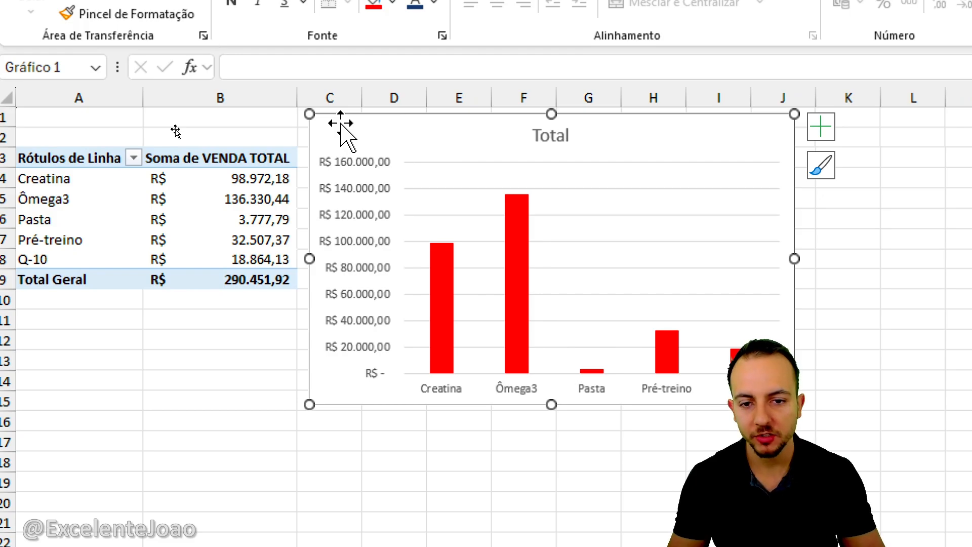
pyautogui.press('Delete')
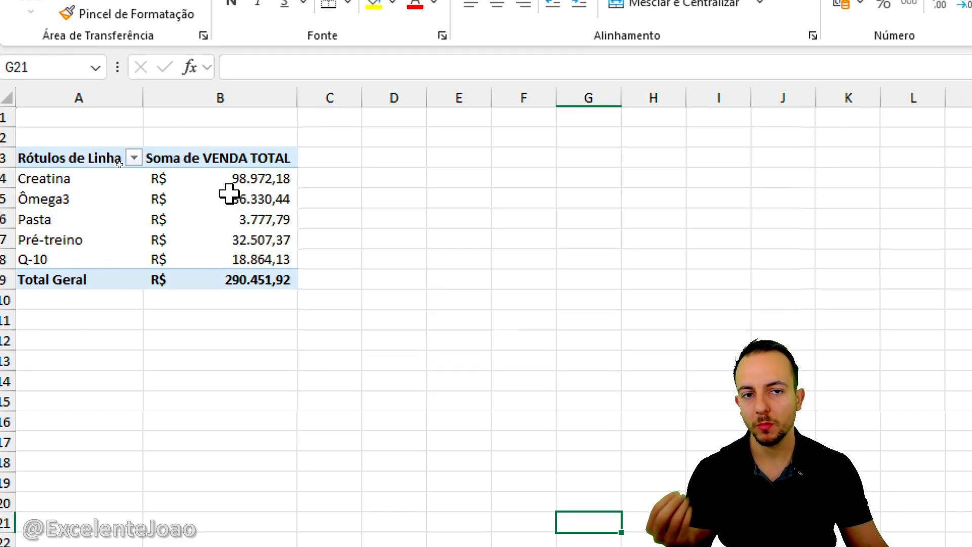
# Step: Add the QTD field to the pivot table's values after Soma de VENDA TOTAL and close the field list
pyautogui.moveTo(229, 194)
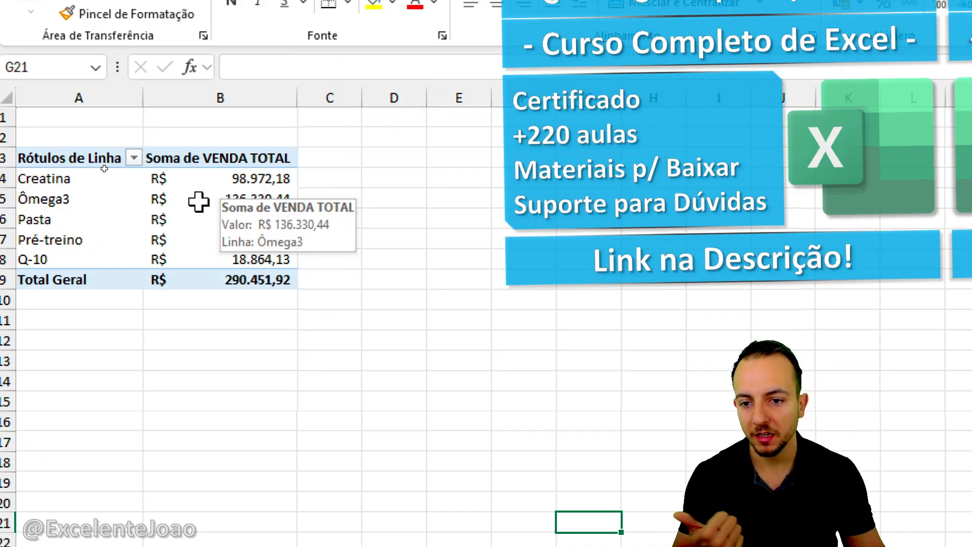
pyautogui.click(199, 202)
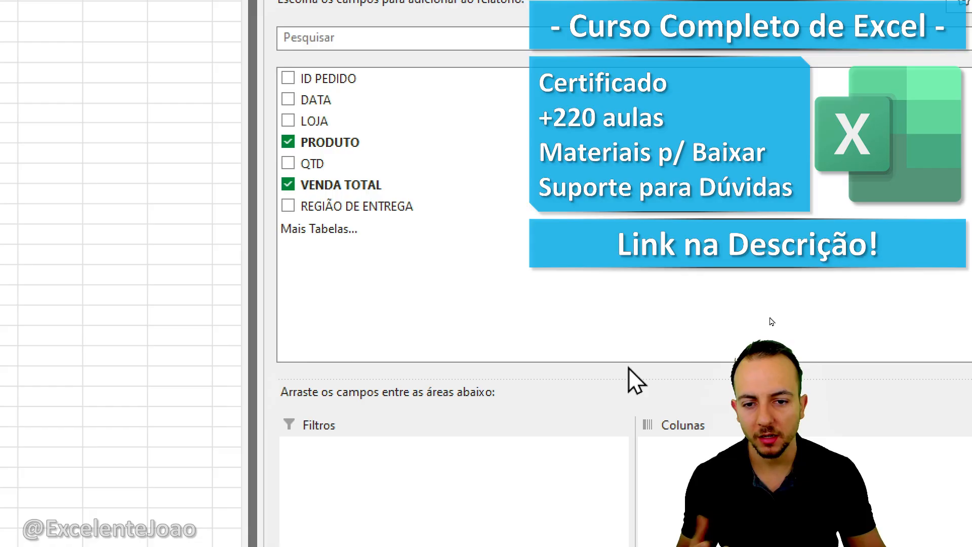
pyautogui.moveTo(312, 164); pyautogui.dragTo(931, 546)
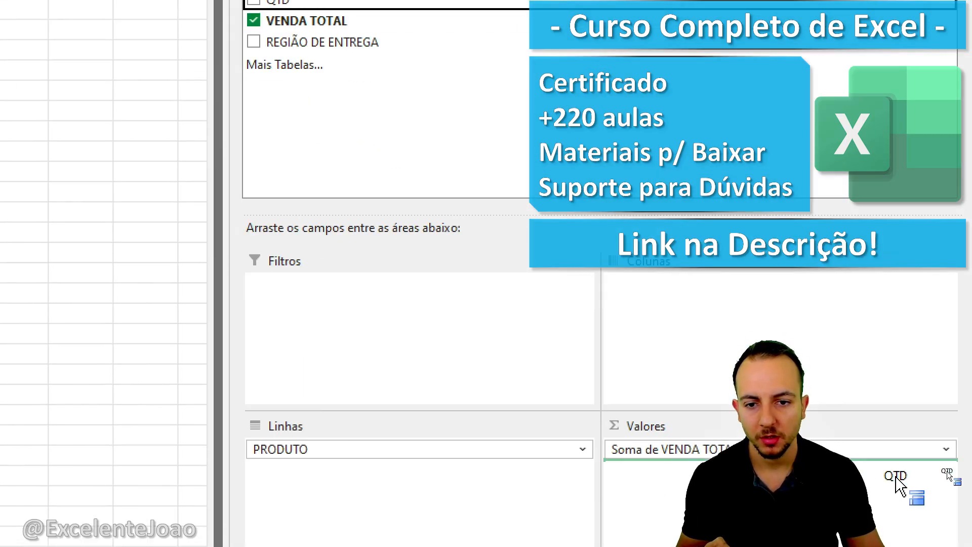
pyautogui.moveTo(898, 484); pyautogui.dragTo(693, 546)
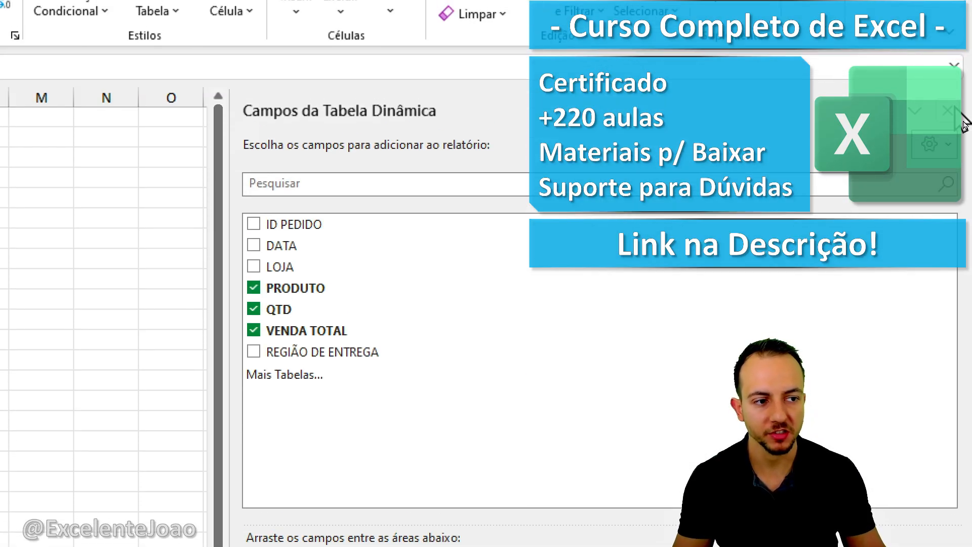
pyautogui.click(955, 106)
pyautogui.click(213, 384)
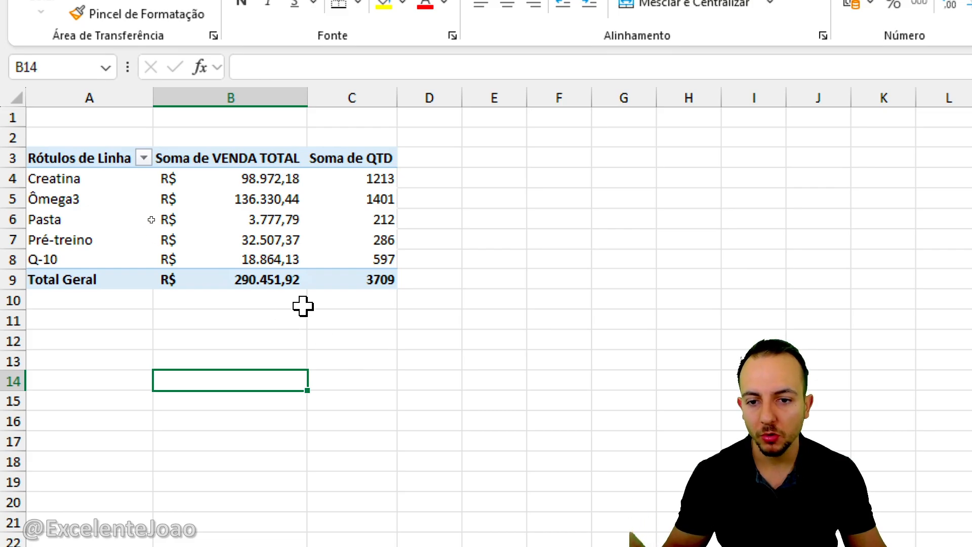
# Step: Insert a 2D clustered column chart from the pivot table and place it beside the table near the top of the sheet
pyautogui.click(268, 206)
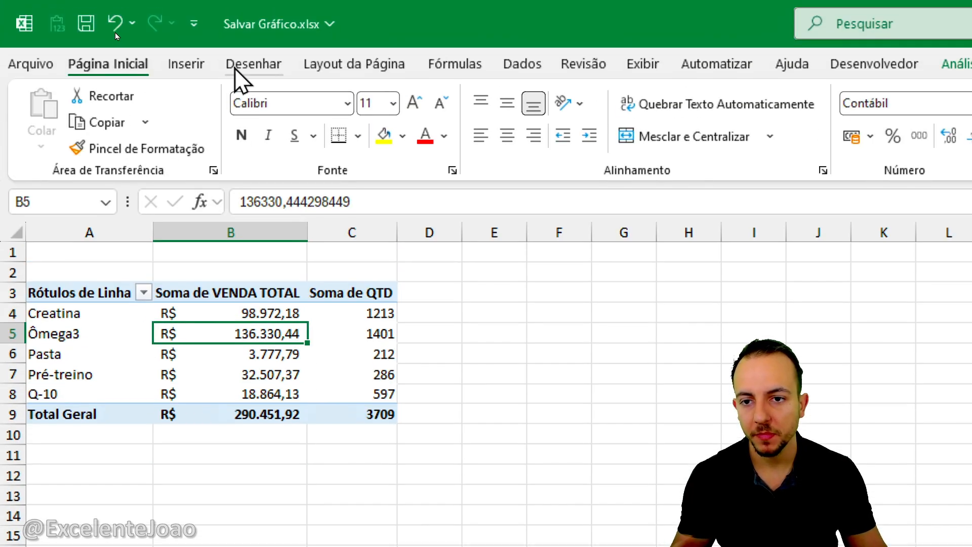
pyautogui.click(189, 63)
pyautogui.click(486, 96)
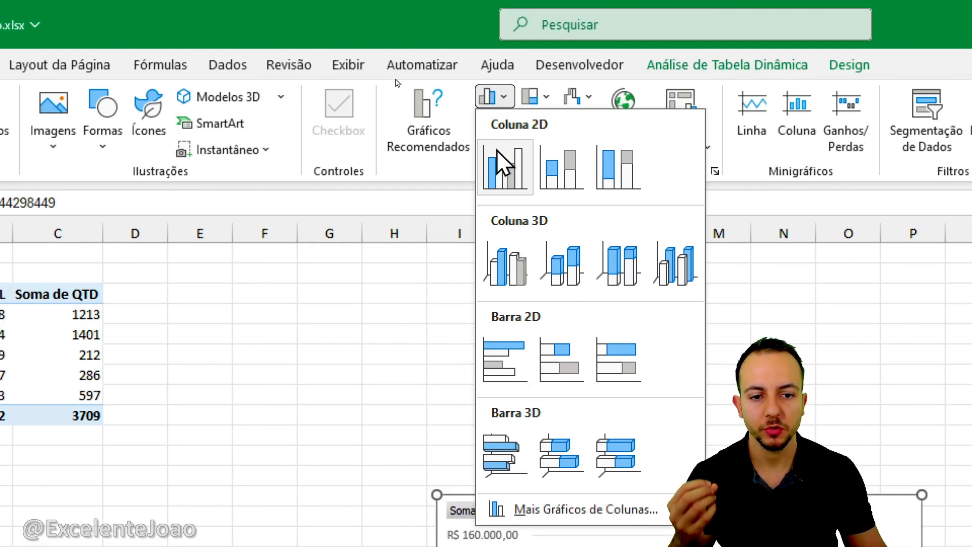
pyautogui.click(503, 163)
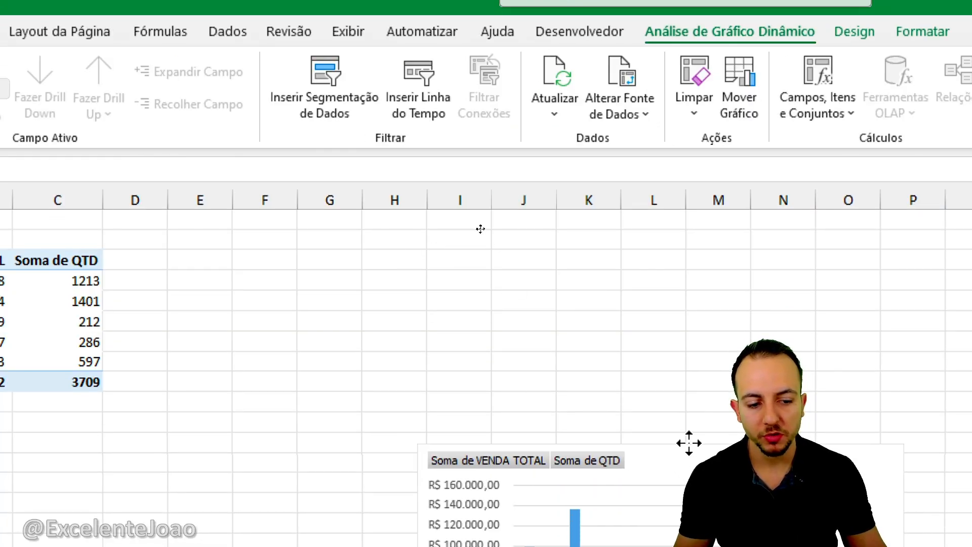
pyautogui.moveTo(689, 443); pyautogui.dragTo(389, 228)
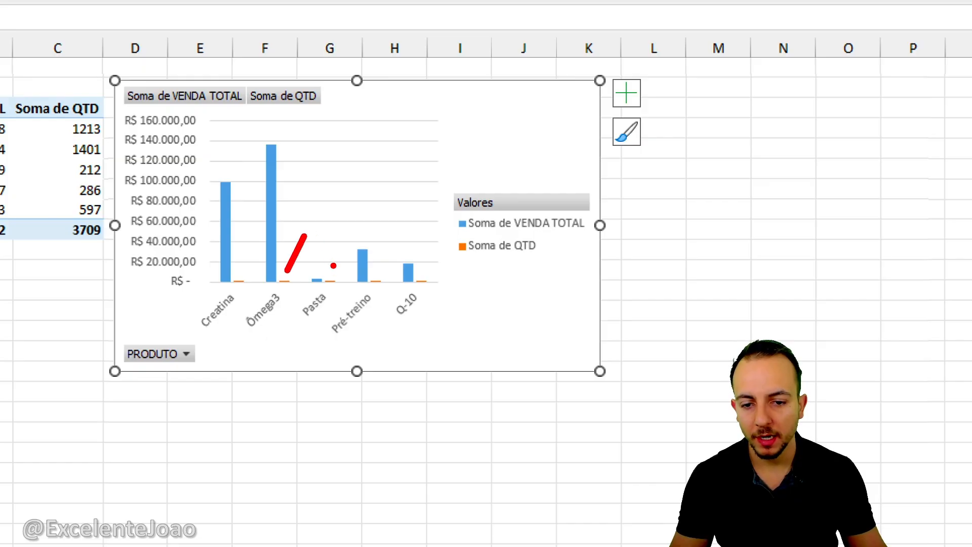
# Step: Change the chart to a combination type with Soma de VENDA TOTAL as clustered columns and Soma de QTD as a line on the secondary axis
pyautogui.rightClick(473, 104)
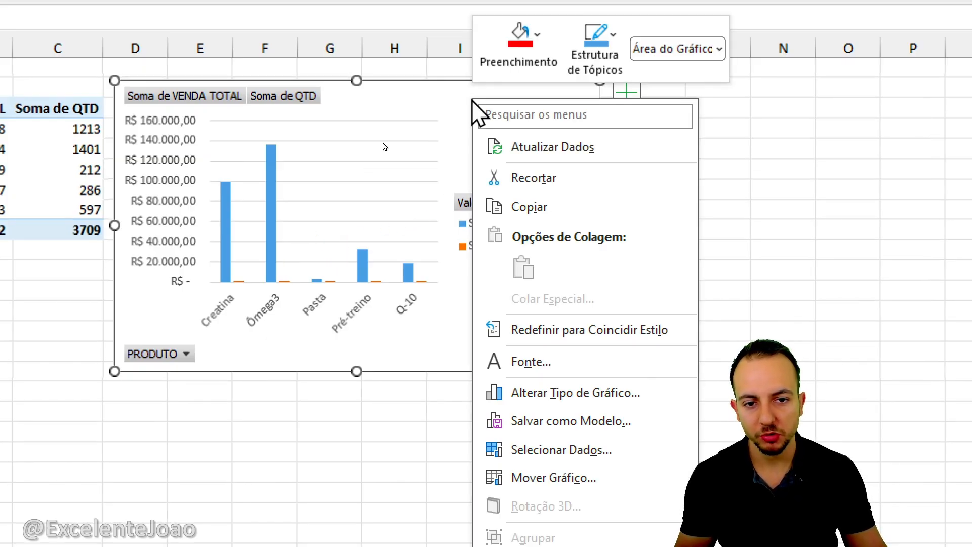
pyautogui.click(565, 400)
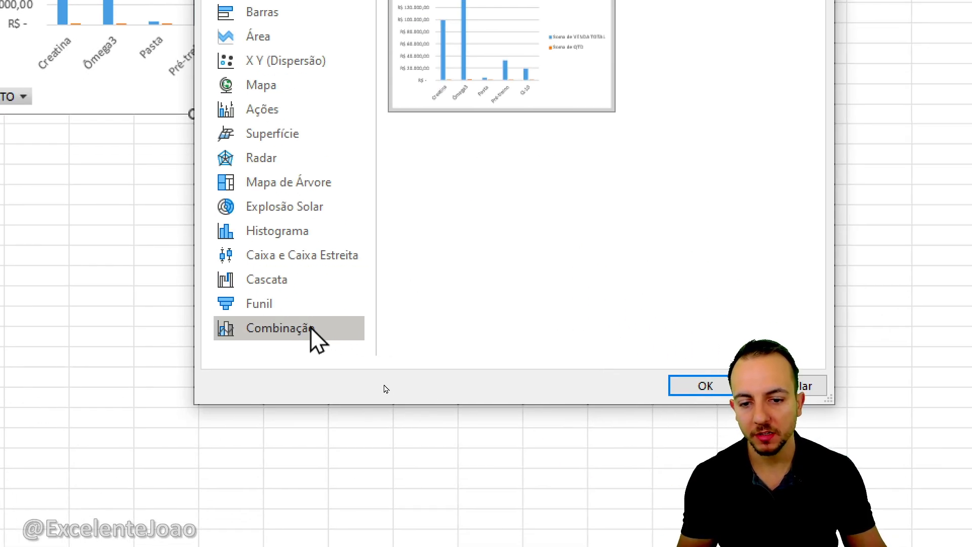
pyautogui.click(312, 329)
pyautogui.click(593, 300)
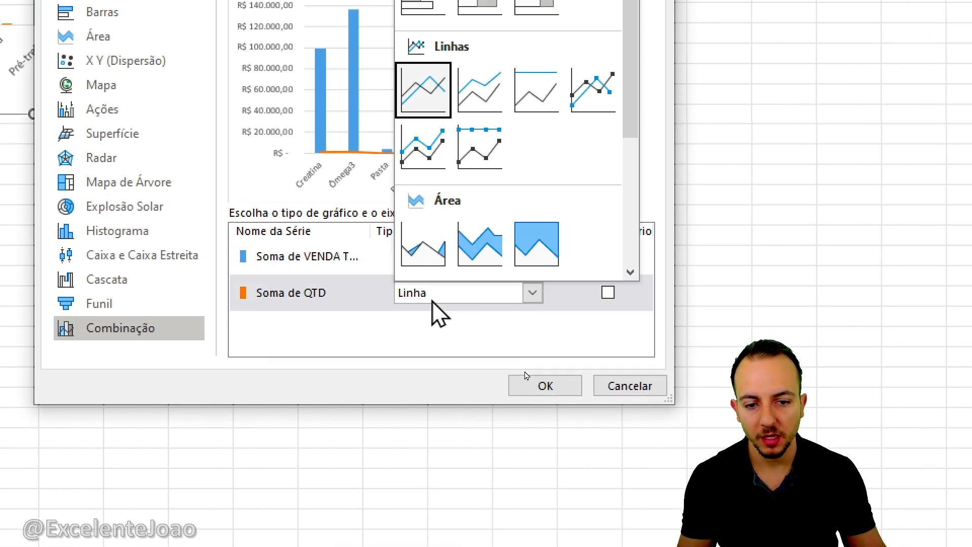
pyautogui.press('Escape')
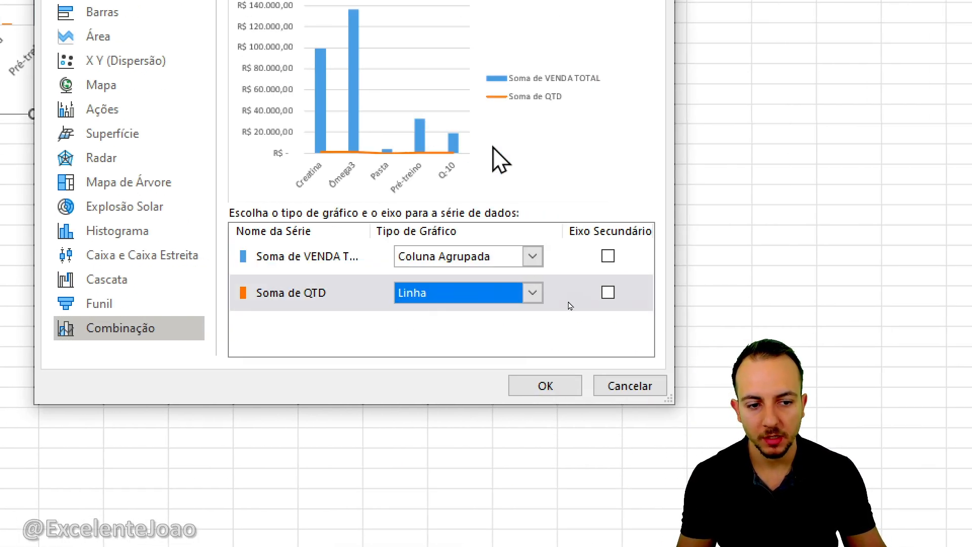
pyautogui.click(609, 293)
pyautogui.click(554, 375)
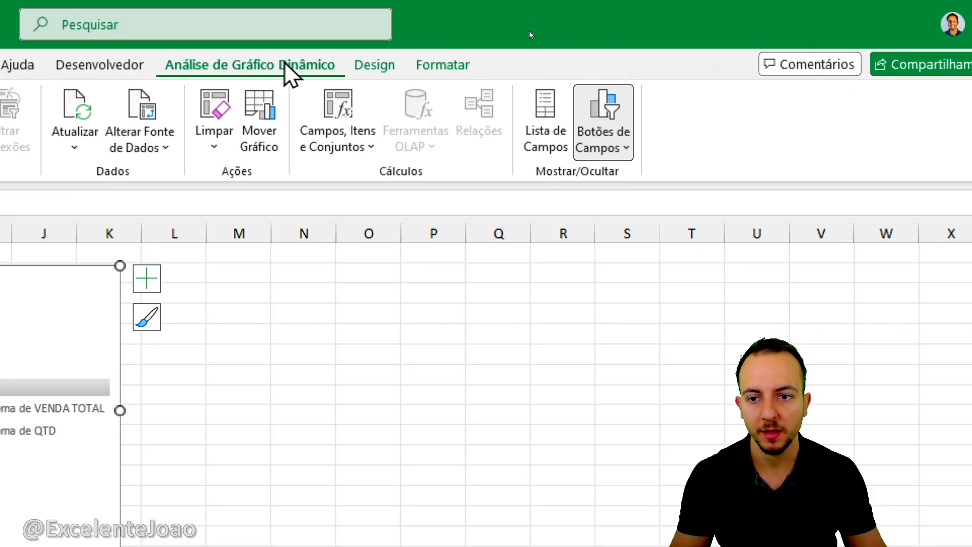
# Step: Hide all field buttons on the combination chart and place its legend below the plot
pyautogui.click(616, 148)
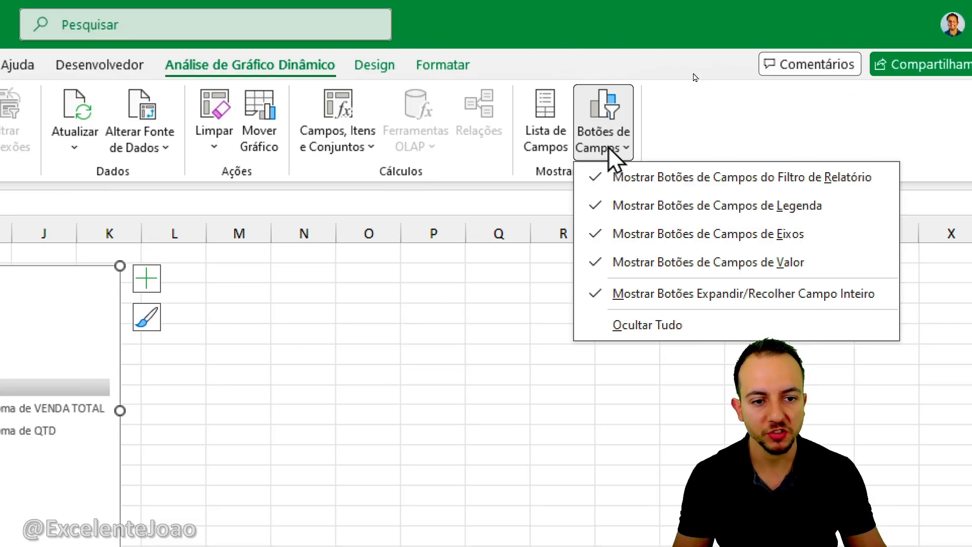
pyautogui.click(621, 322)
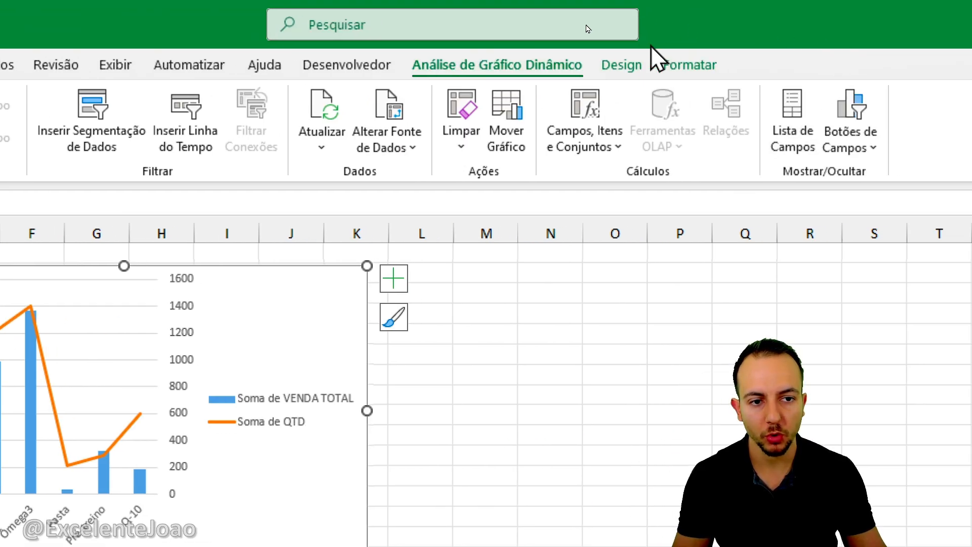
pyautogui.click(619, 65)
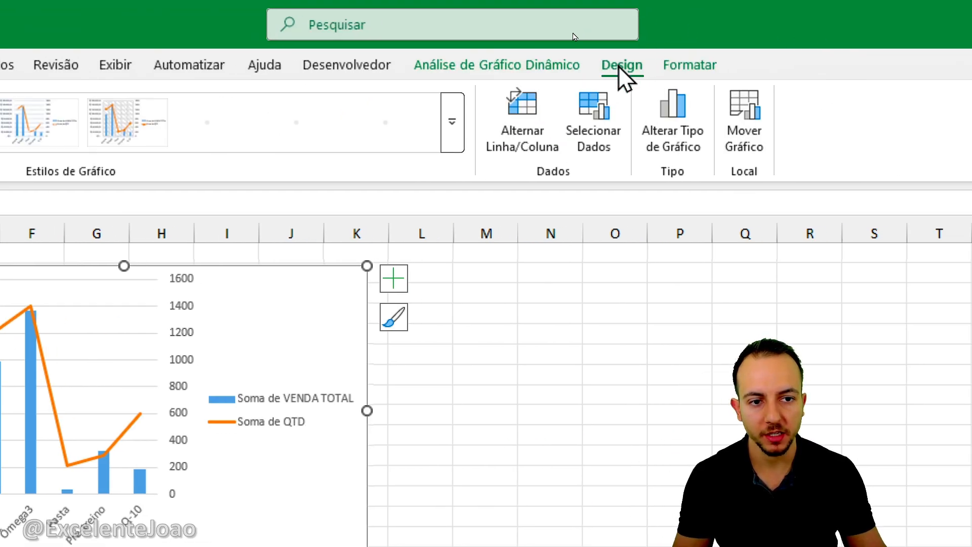
pyautogui.click(90, 148)
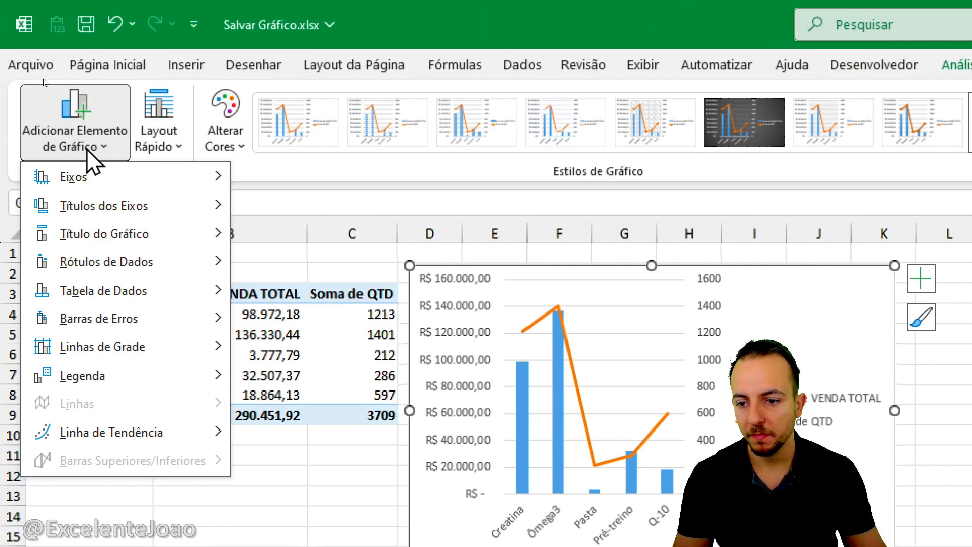
pyautogui.moveTo(102, 377)
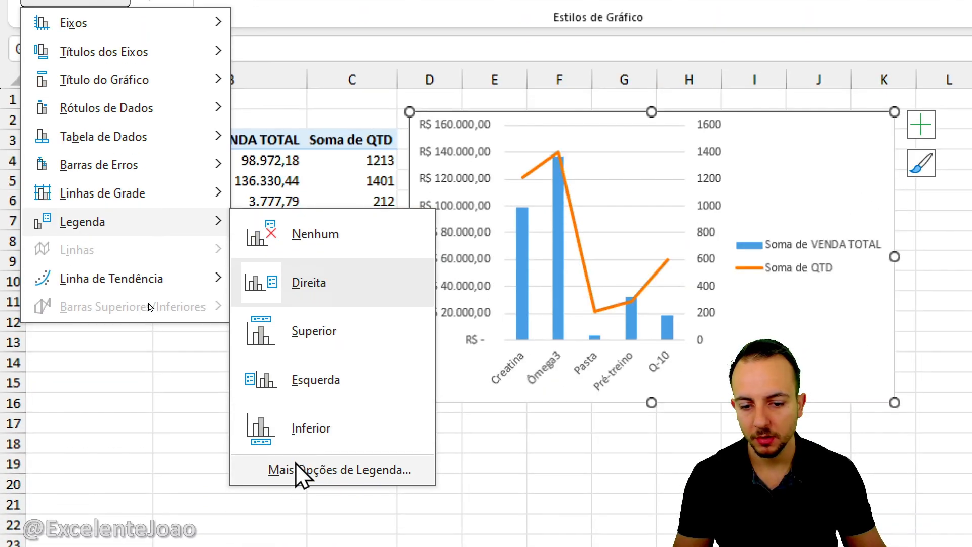
pyautogui.click(311, 429)
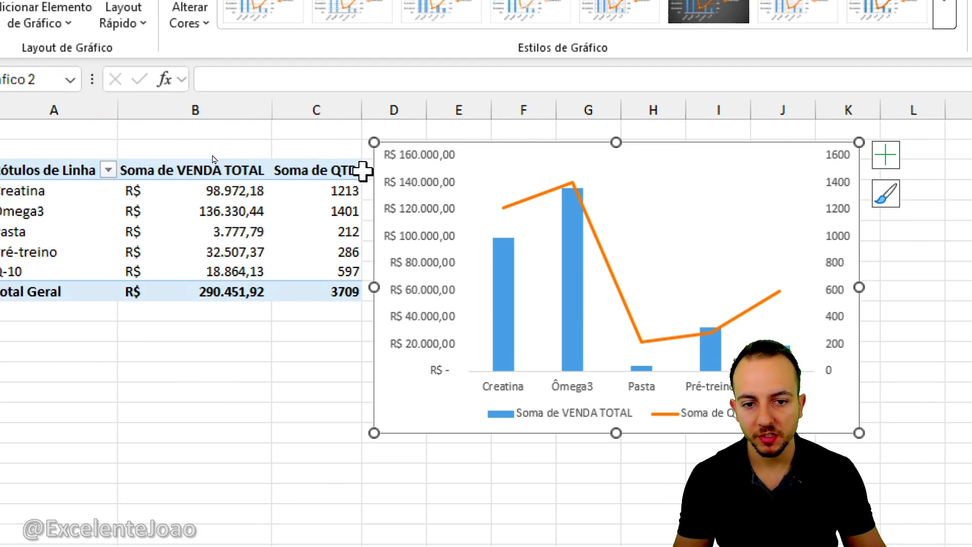
# Step: Format the chart's primary vertical axis numbers as Moeda with 0 decimal places
pyautogui.rightClick(422, 216)
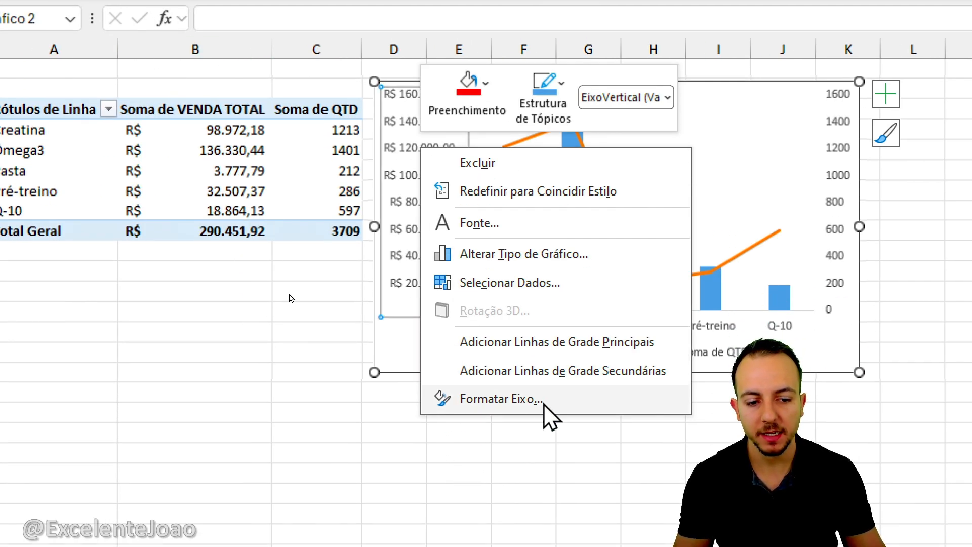
pyautogui.click(543, 403)
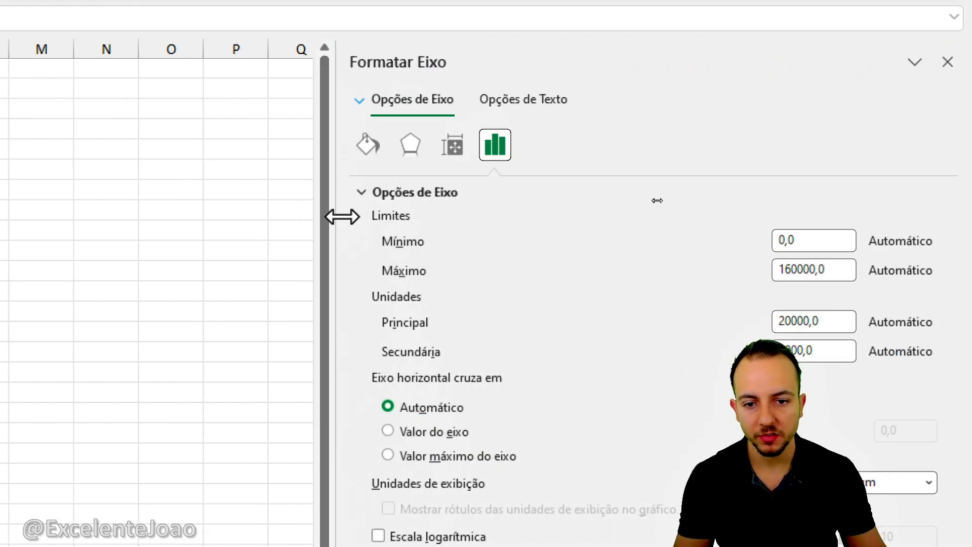
pyautogui.moveTo(342, 217); pyautogui.dragTo(251, 227)
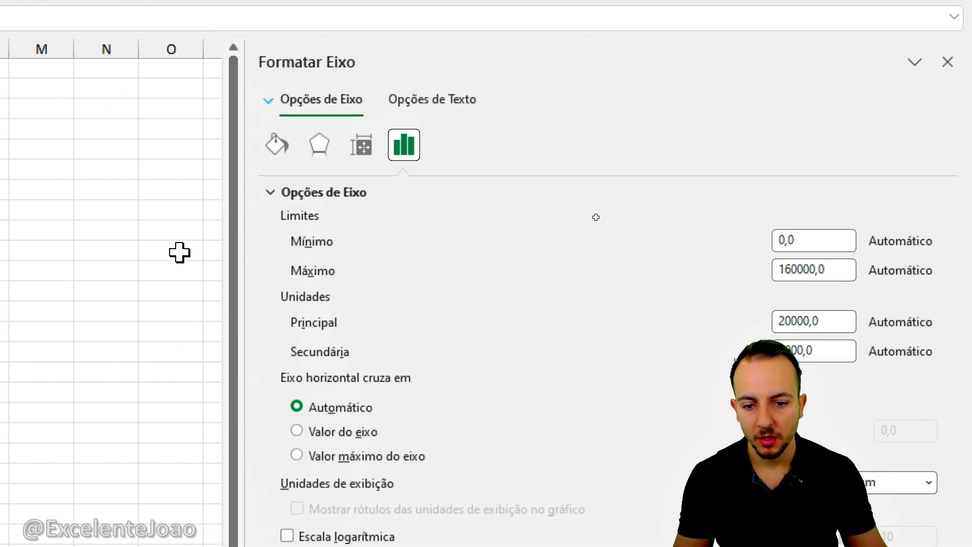
pyautogui.click(311, 195)
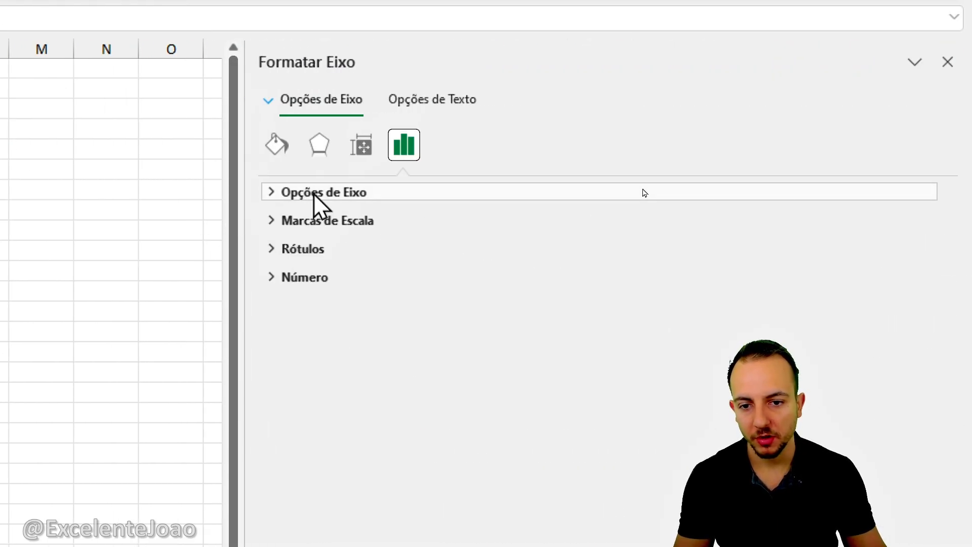
pyautogui.click(314, 278)
pyautogui.click(336, 328)
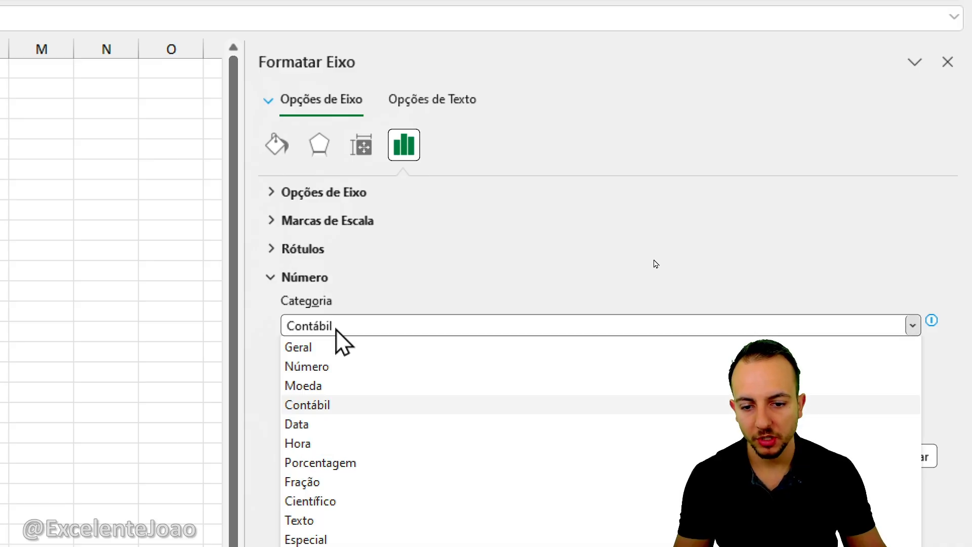
pyautogui.click(350, 383)
pyautogui.doubleClick(405, 354)
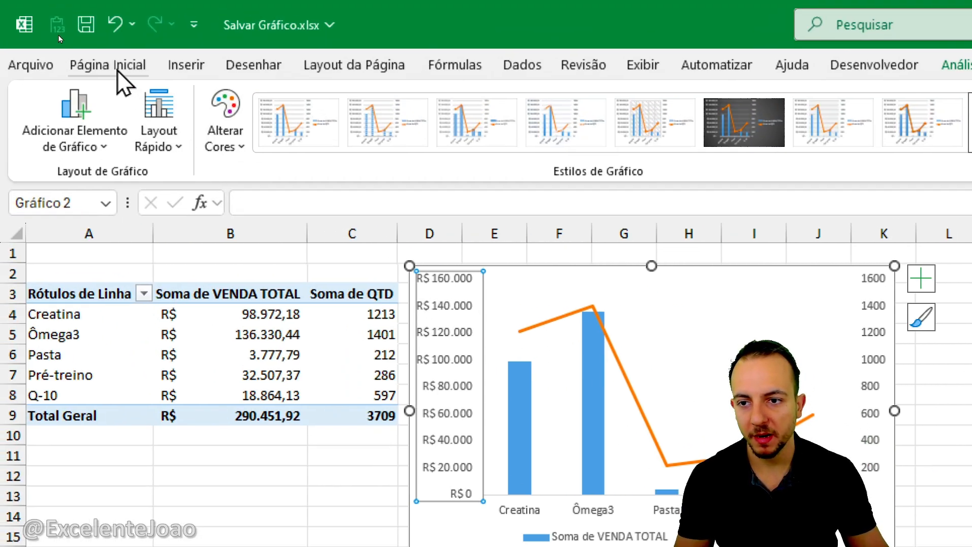
# Step: Colour the primary vertical axis labels dark blue and the secondary axis labels red
pyautogui.click(107, 65)
pyautogui.click(443, 137)
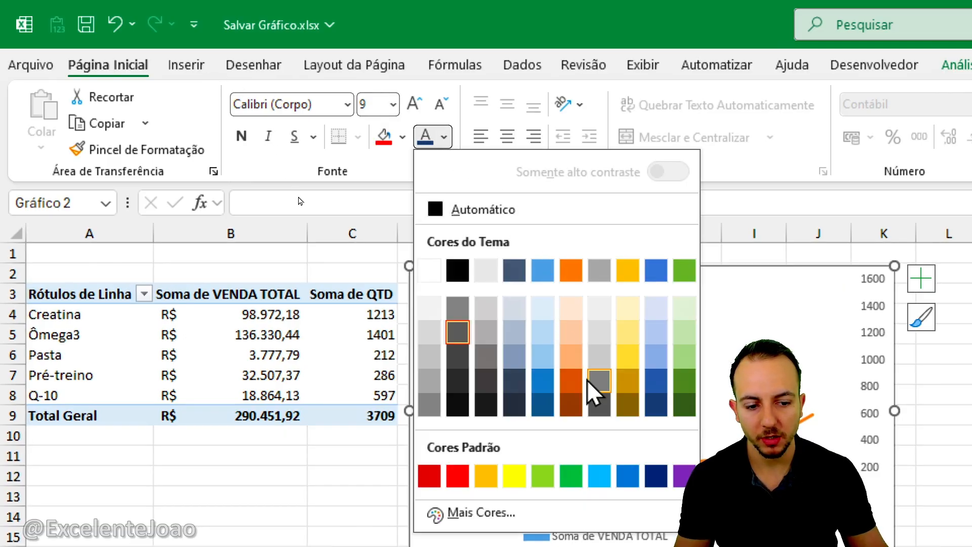
pyautogui.click(656, 405)
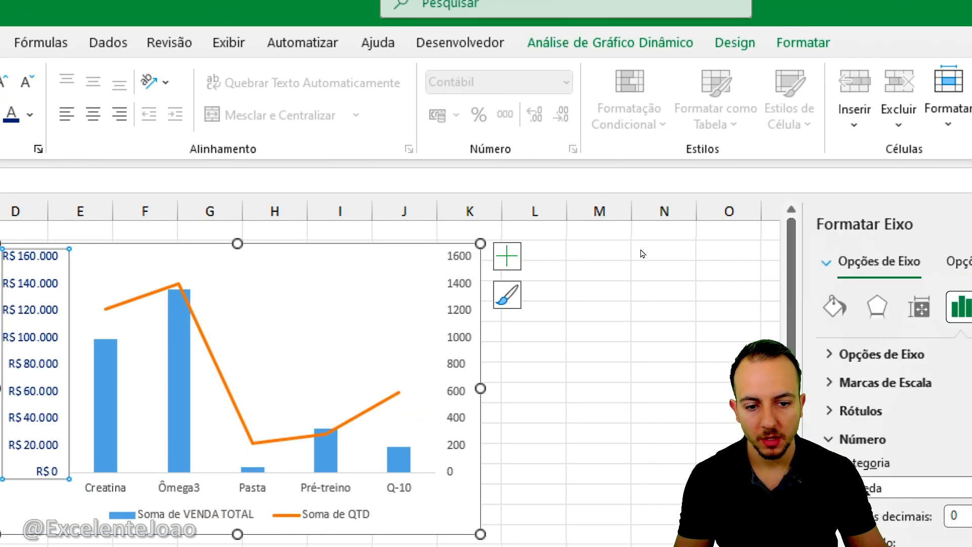
pyautogui.click(461, 340)
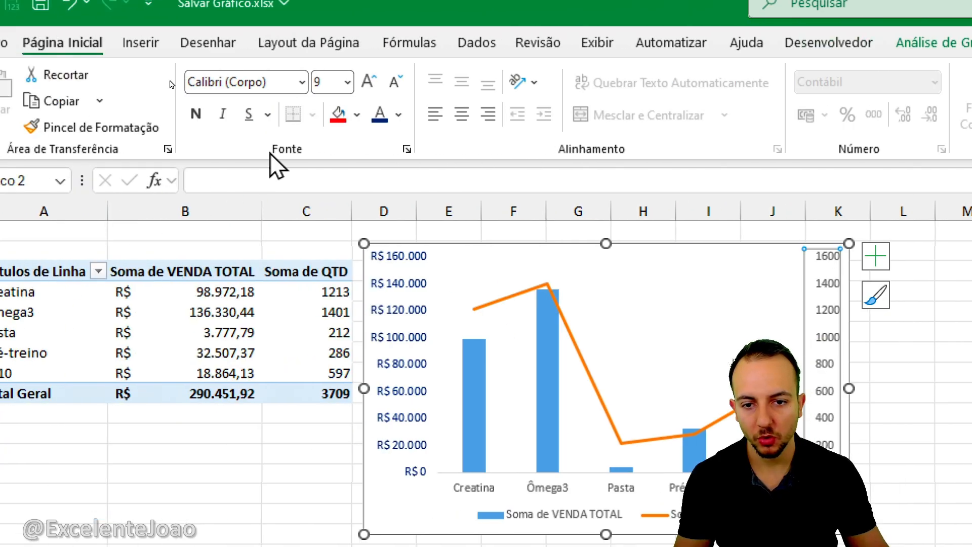
pyautogui.click(398, 114)
pyautogui.click(386, 455)
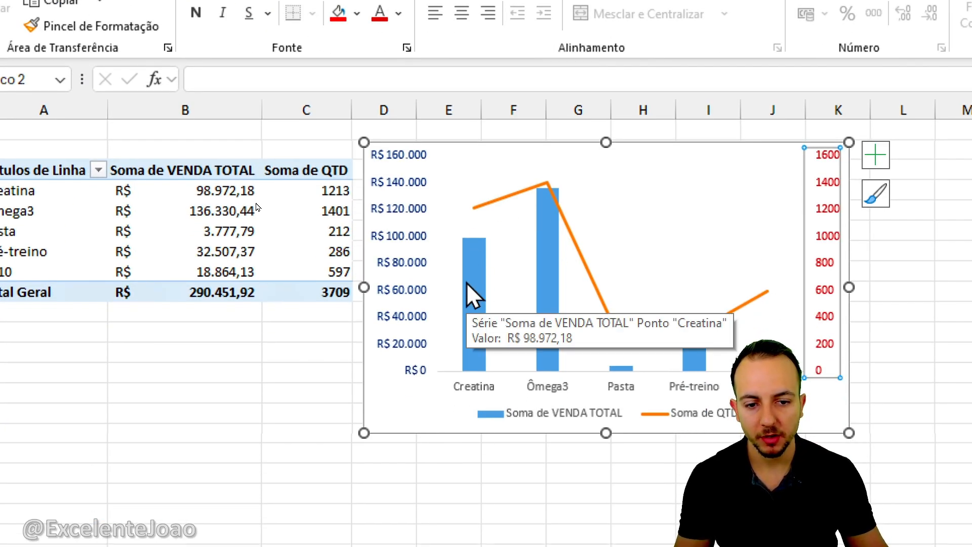
# Step: Set the Soma de VENDA TOTAL columns' gap width to 92% and apply a shadow preset to them
pyautogui.click(470, 277)
pyautogui.doubleClick(471, 276)
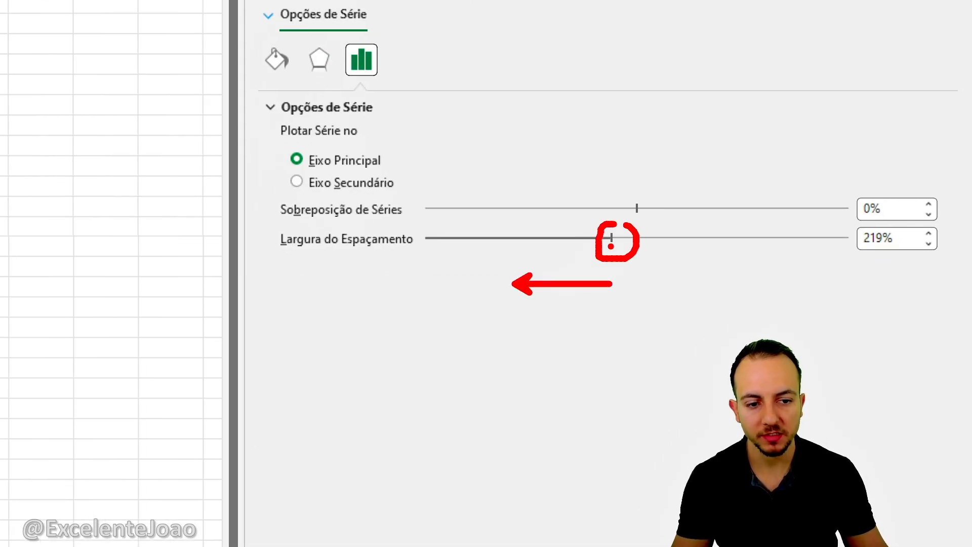
pyautogui.moveTo(611, 238); pyautogui.dragTo(515, 239)
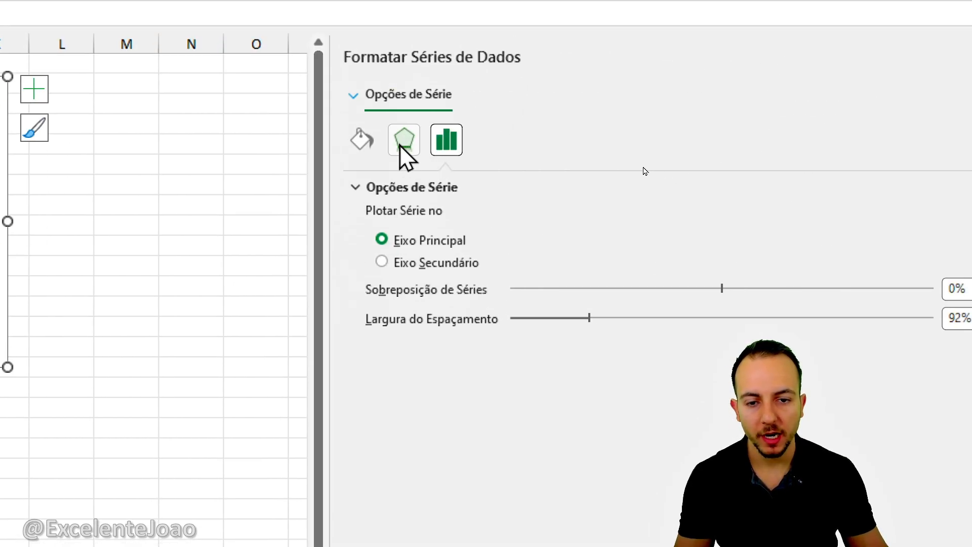
pyautogui.click(839, 59)
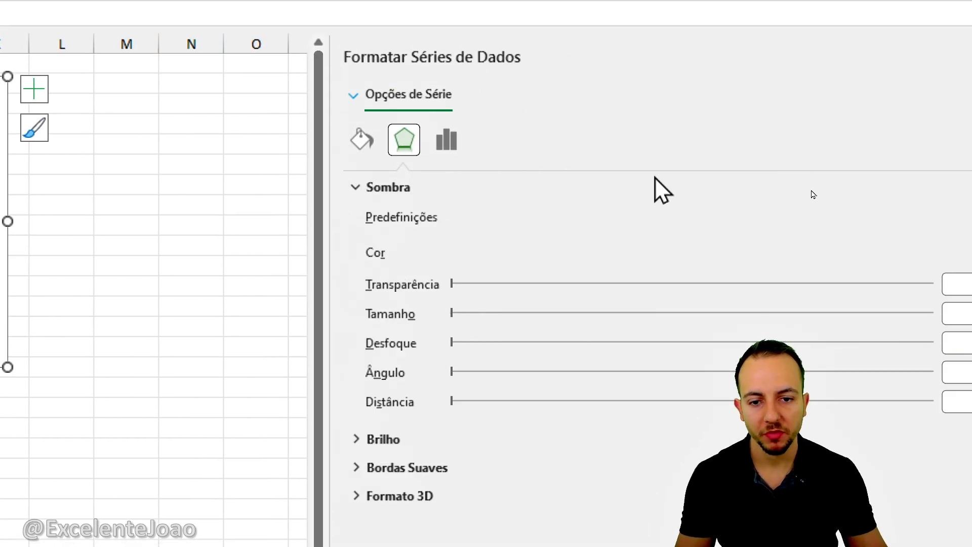
pyautogui.click(911, 217)
pyautogui.click(821, 386)
# Step: Give the Soma de VENDA TOTAL columns a solid light blue fill and a solid black border
pyautogui.click(276, 145)
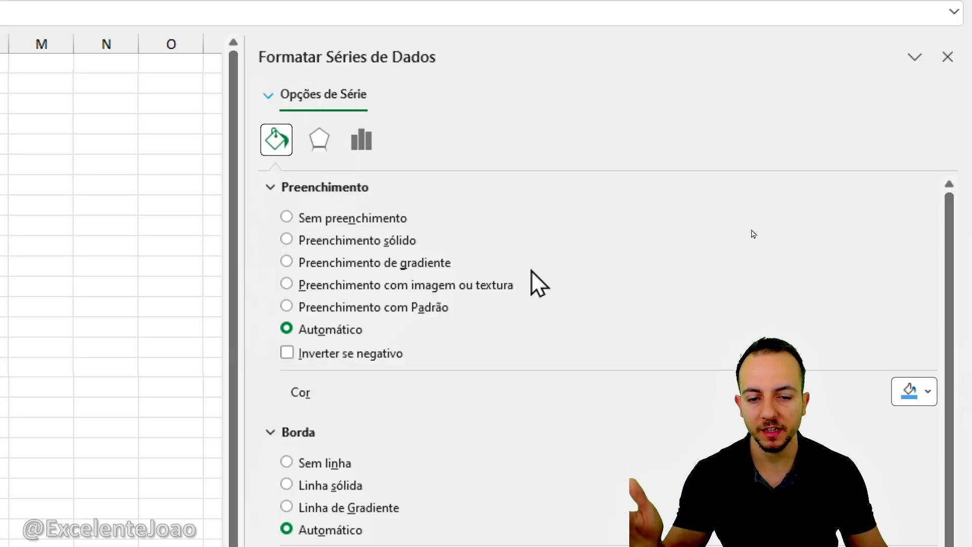
pyautogui.click(371, 241)
pyautogui.click(914, 391)
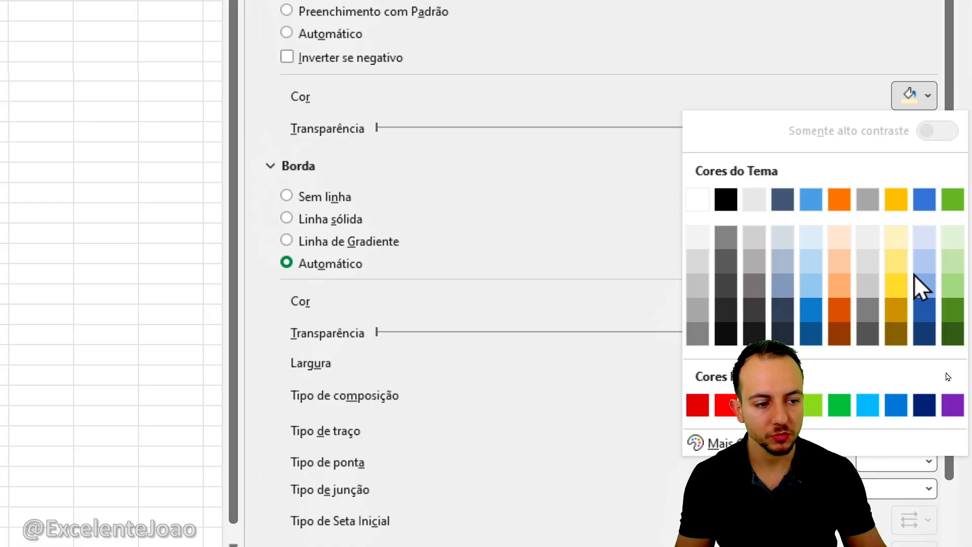
pyautogui.click(926, 241)
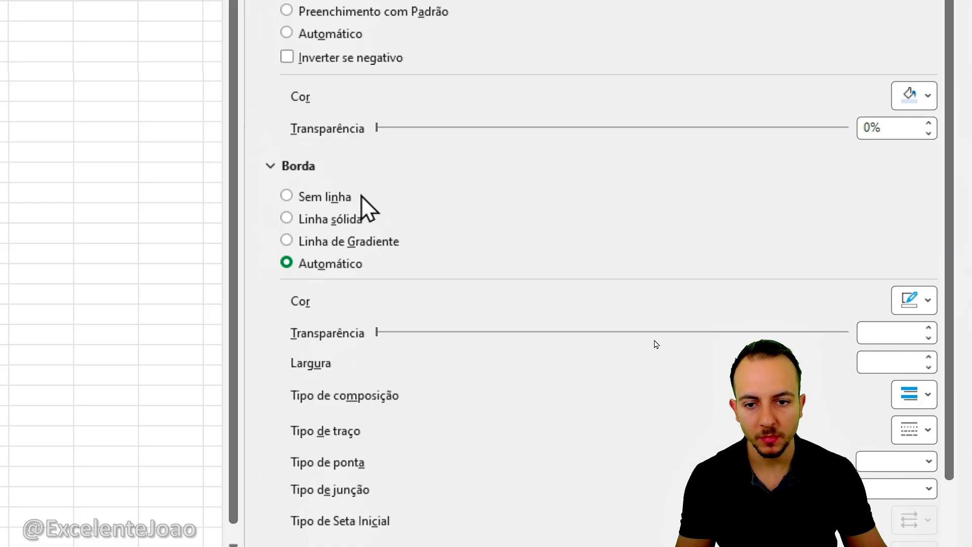
pyautogui.click(913, 300)
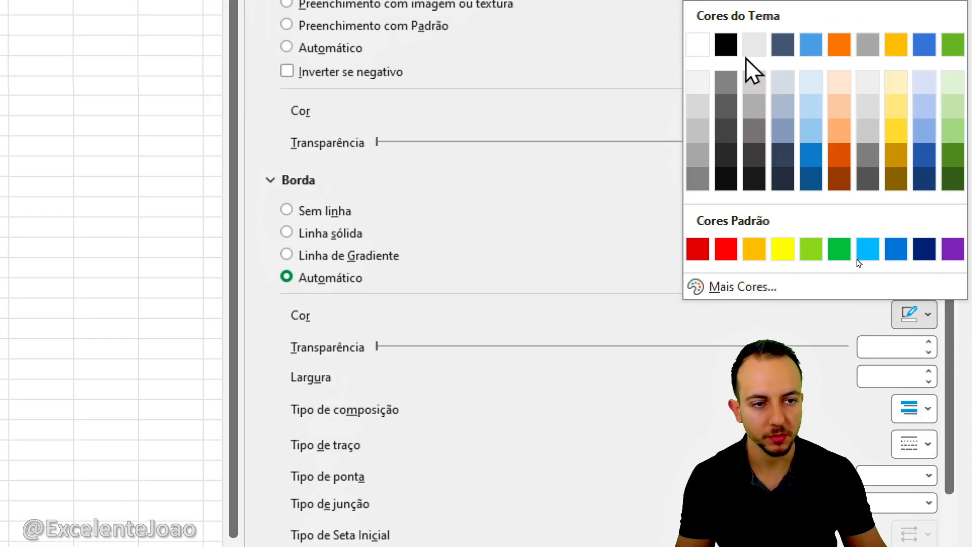
pyautogui.click(726, 48)
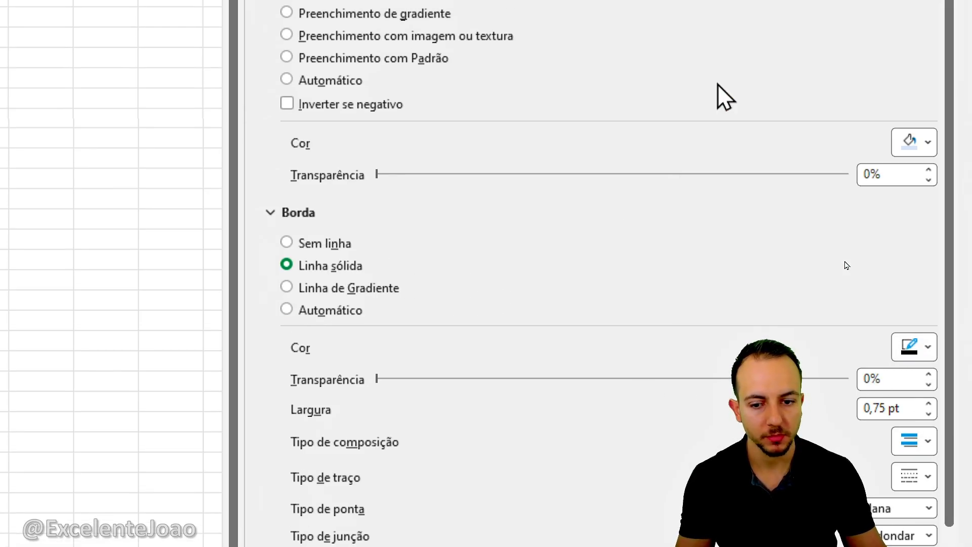
pyautogui.scroll(3, 279, 87)
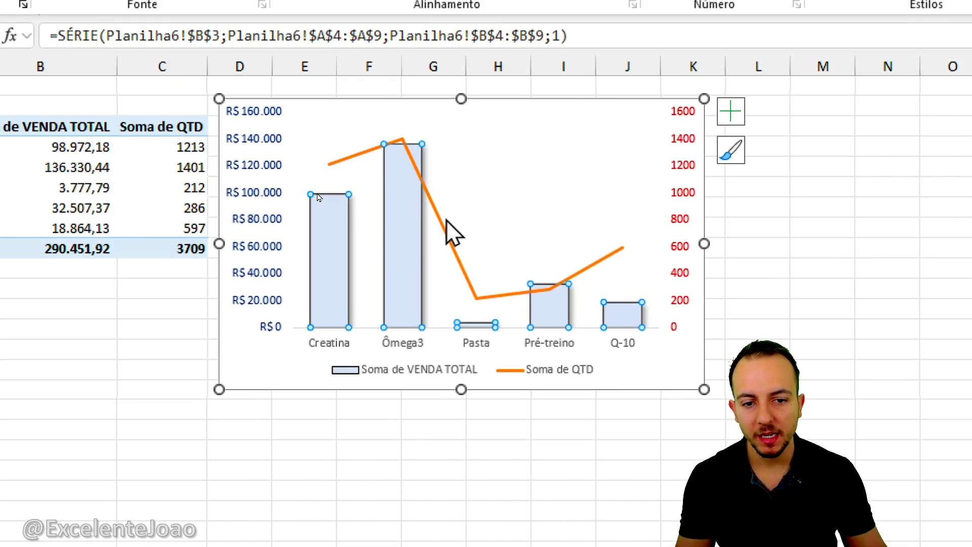
# Step: Apply a shadow preset to the Soma de QTD line series
pyautogui.click(447, 223)
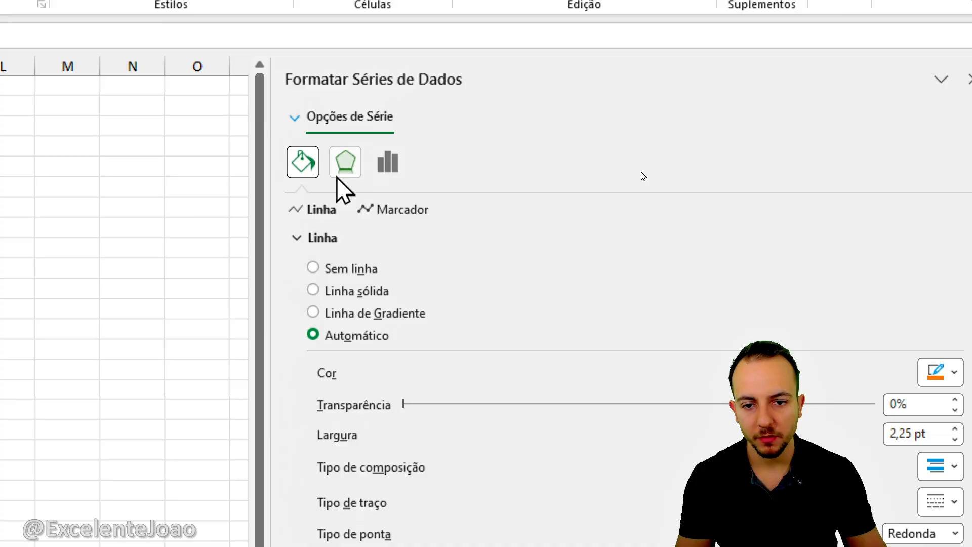
pyautogui.click(338, 176)
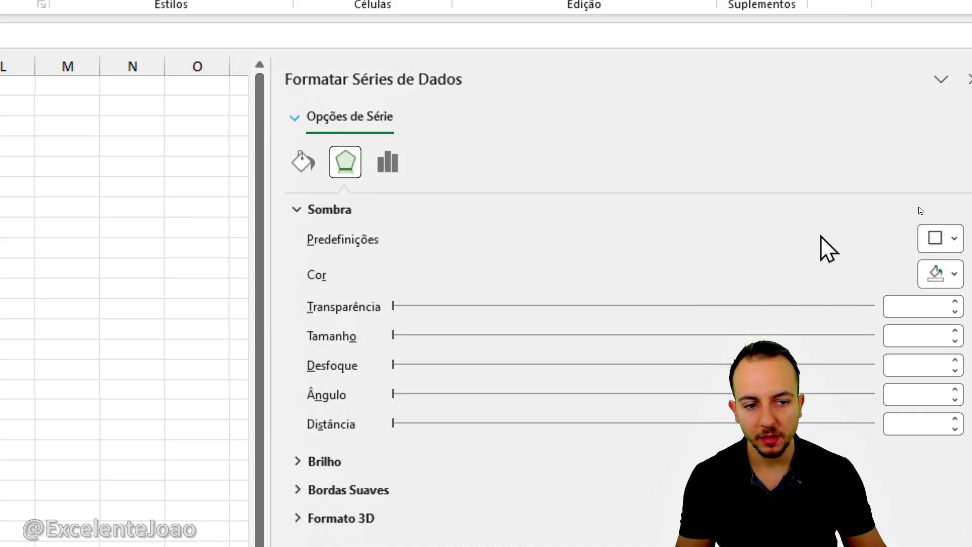
pyautogui.click(944, 248)
pyautogui.click(859, 403)
# Step: Make the Soma de QTD line solid red, increase its width well above 2,25 pt and turn on line smoothing
pyautogui.click(276, 163)
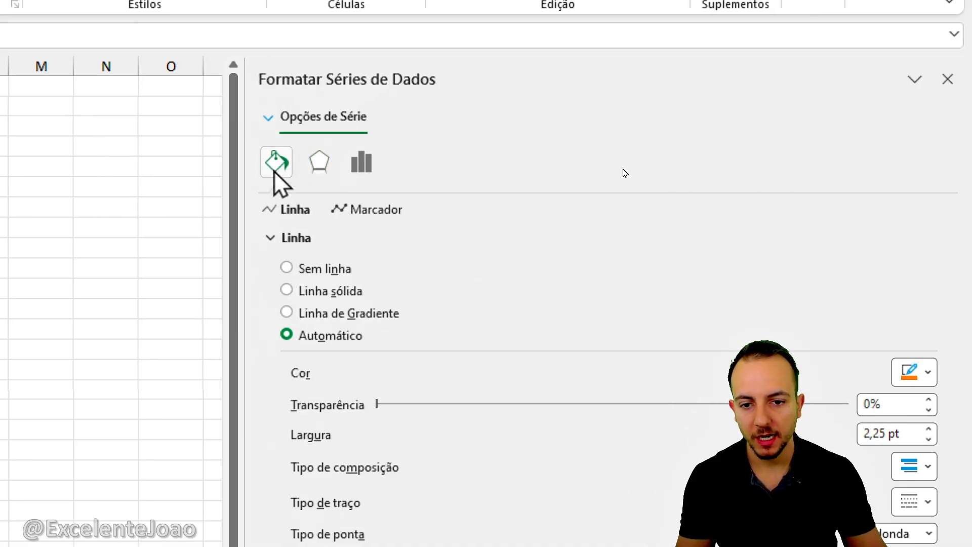
pyautogui.click(915, 372)
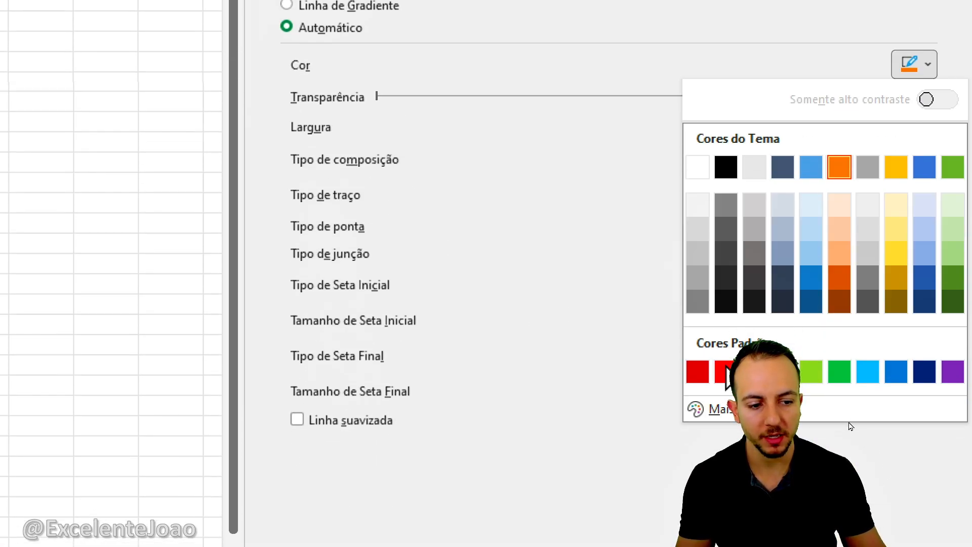
pyautogui.click(724, 438)
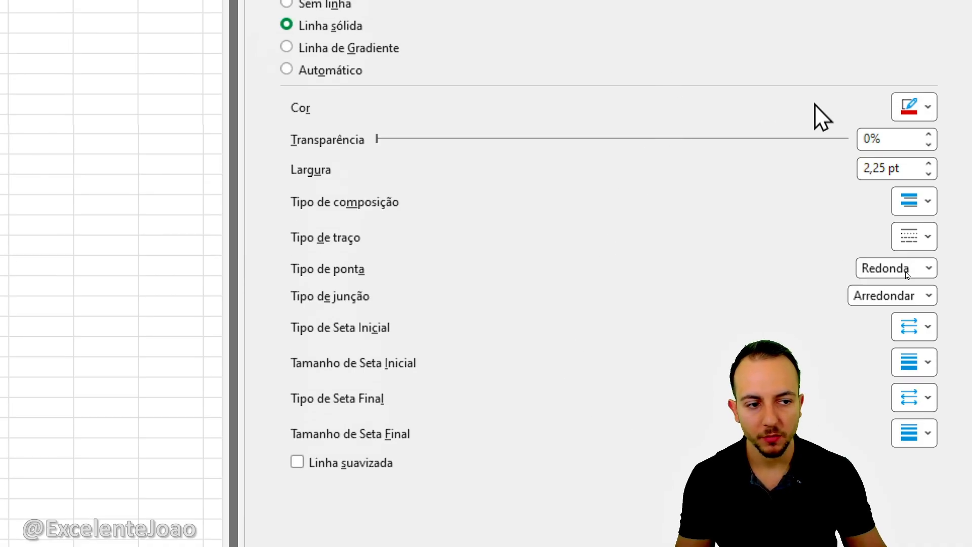
pyautogui.click(926, 164)
pyautogui.click(926, 165)
pyautogui.click(926, 165)
pyautogui.click(926, 165)
pyautogui.click(926, 165)
pyautogui.click(927, 164)
pyautogui.click(926, 165)
pyautogui.click(926, 165)
pyautogui.click(926, 164)
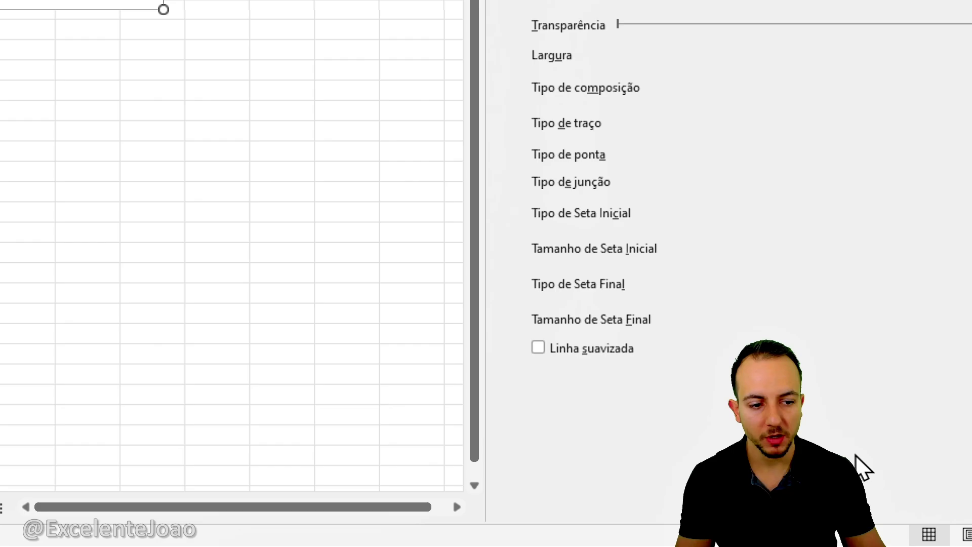
pyautogui.click(537, 347)
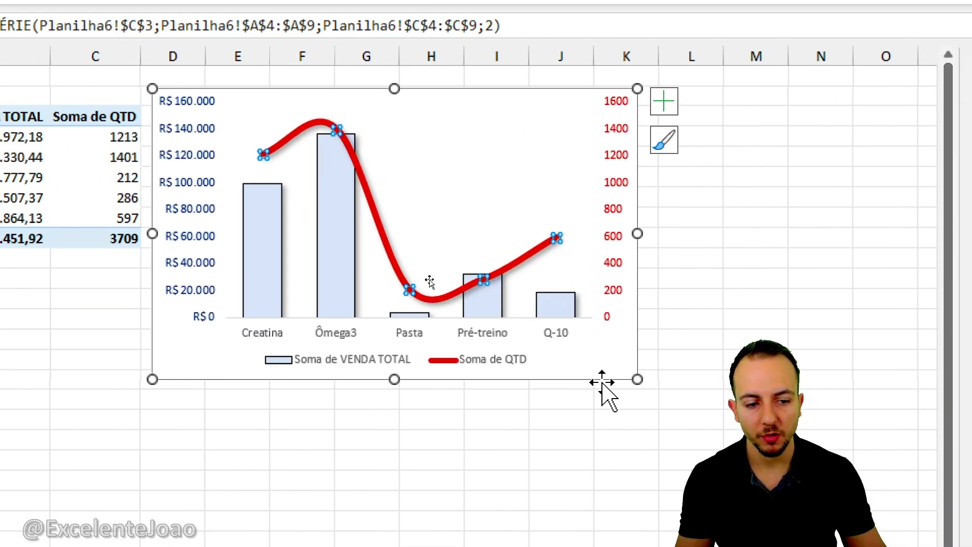
# Step: Fill the chart area with a solid light grey
pyautogui.moveTo(641, 351)
pyautogui.mouseDown()
pyautogui.moveTo(601, 386)
pyautogui.moveTo(605, 363)
pyautogui.mouseUp()
pyautogui.click(625, 379)
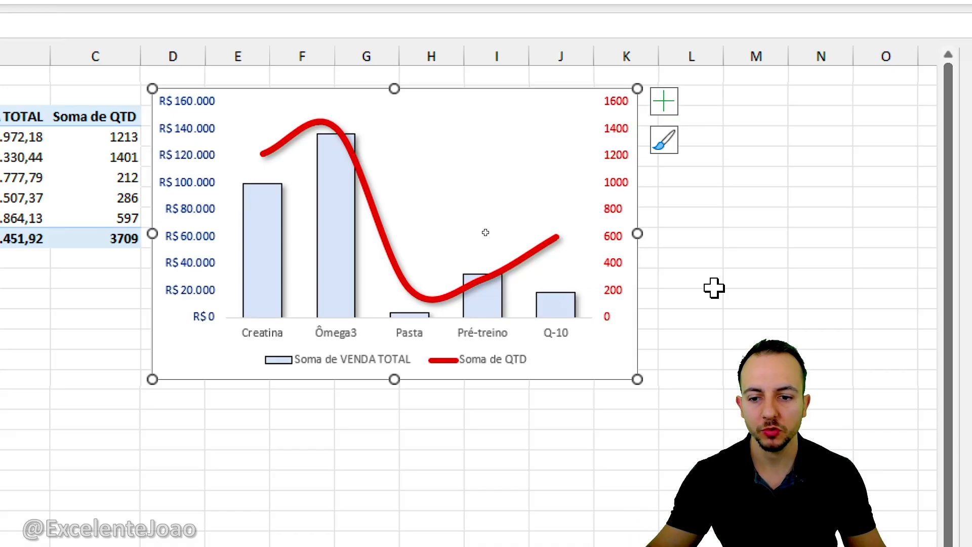
pyautogui.hotkey('ctrl', '1')
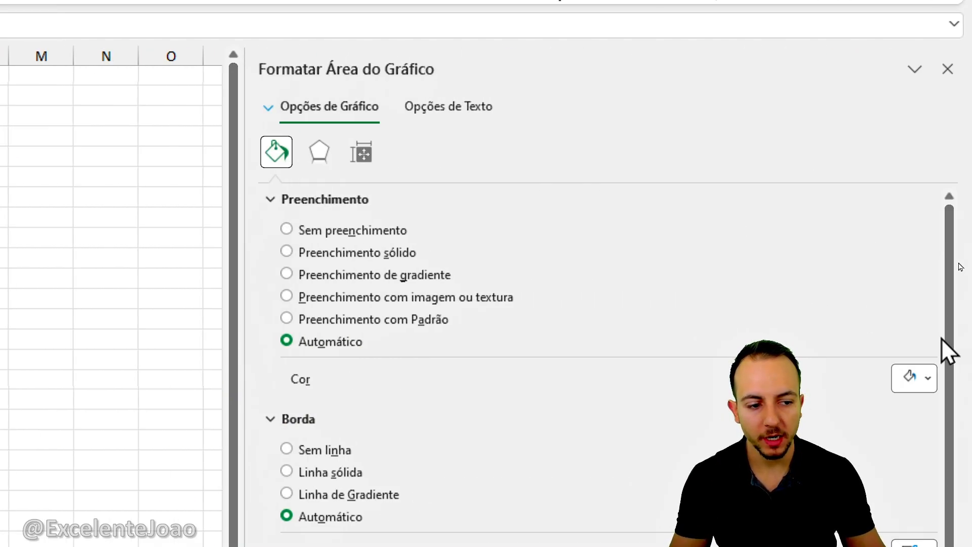
pyautogui.click(971, 379)
pyautogui.click(697, 223)
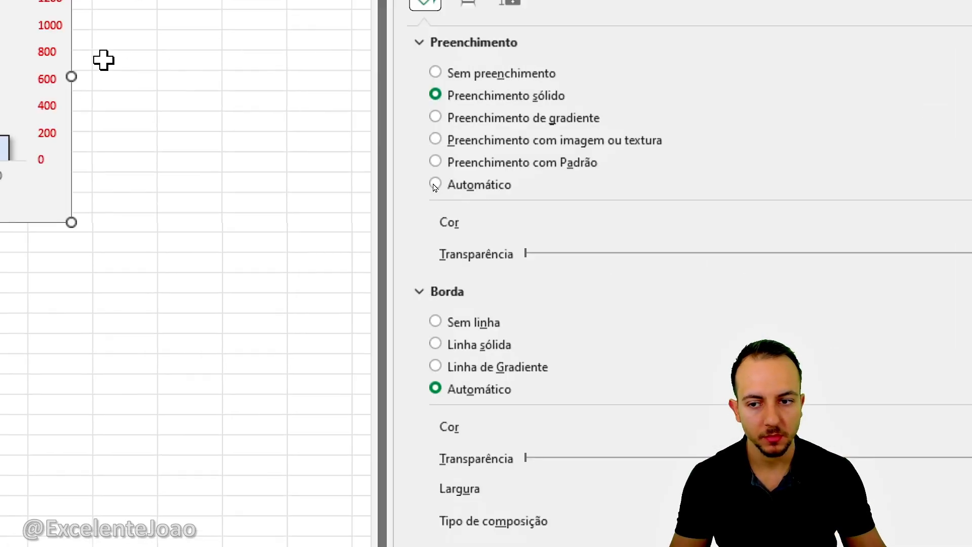
# Step: Give the chart area a solid black border with rounded corners
pyautogui.click(681, 127)
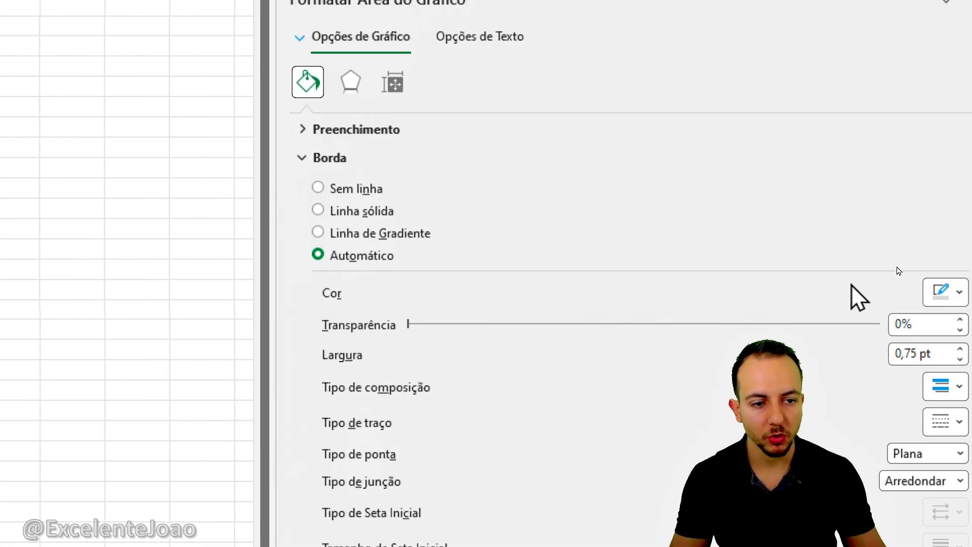
pyautogui.click(971, 291)
pyautogui.click(727, 258)
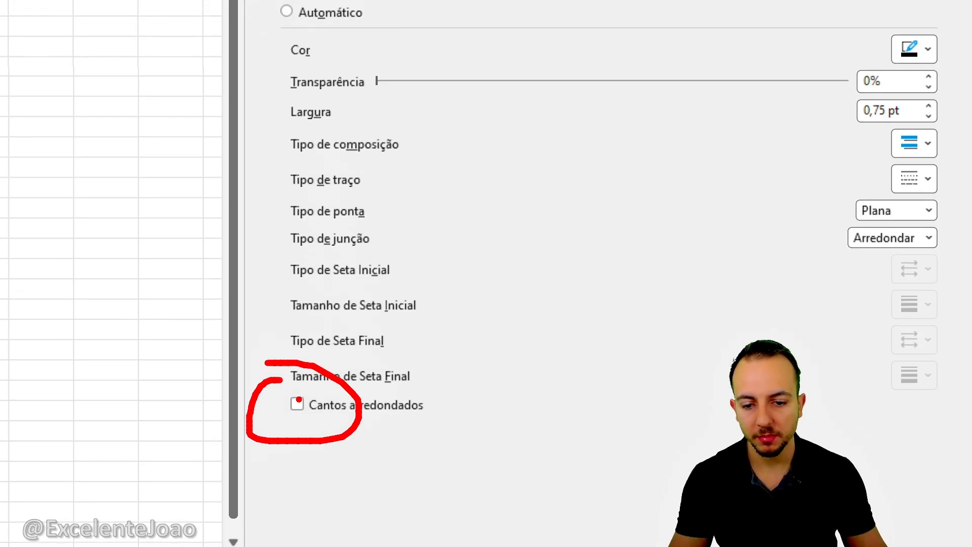
pyautogui.click(297, 405)
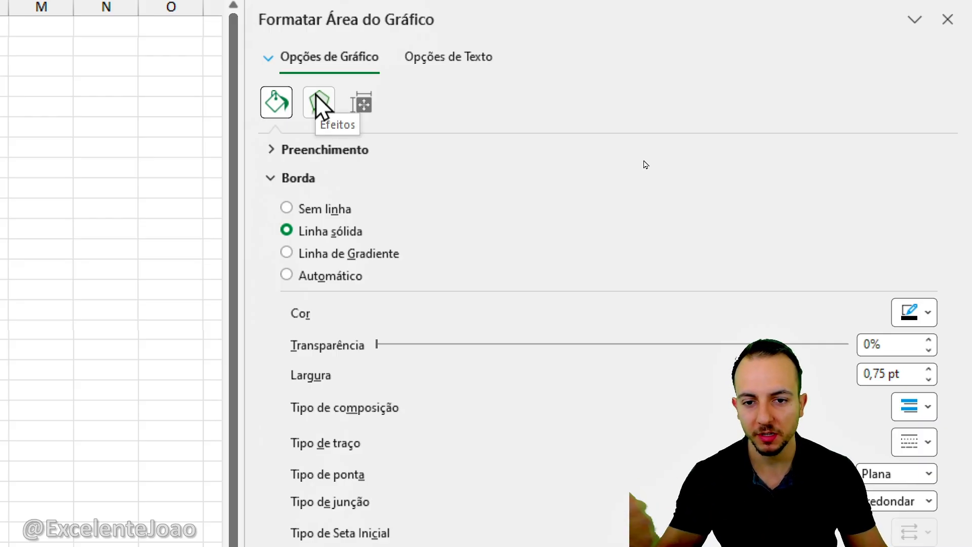
# Step: Apply an outer shadow preset with a 45° angle and 3 pt distance to the chart area and close the formatting options
pyautogui.click(315, 93)
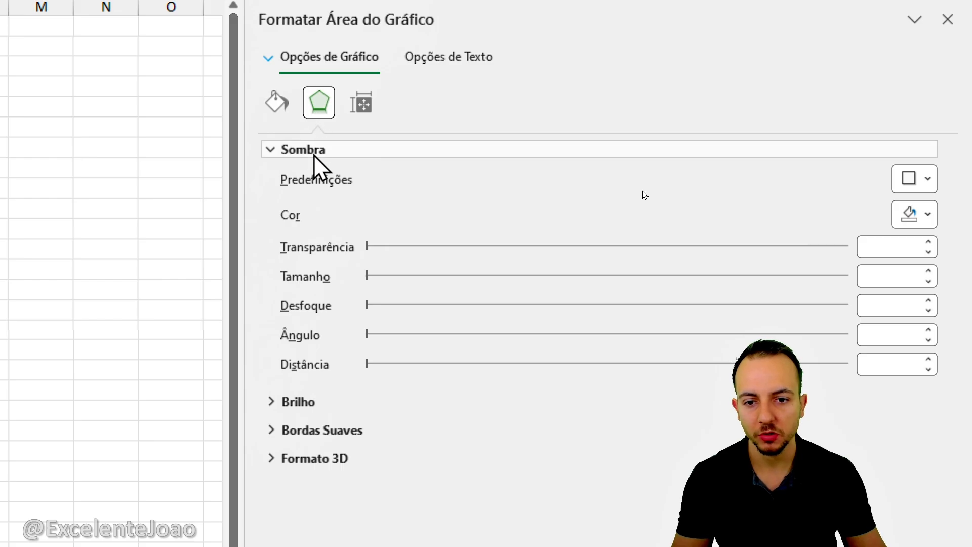
pyautogui.click(914, 178)
pyautogui.click(830, 343)
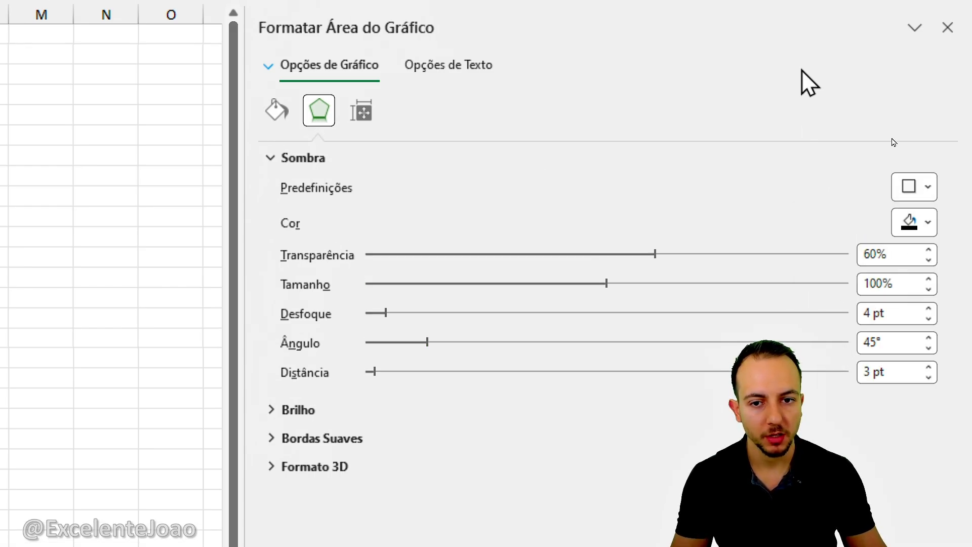
pyautogui.click(941, 75)
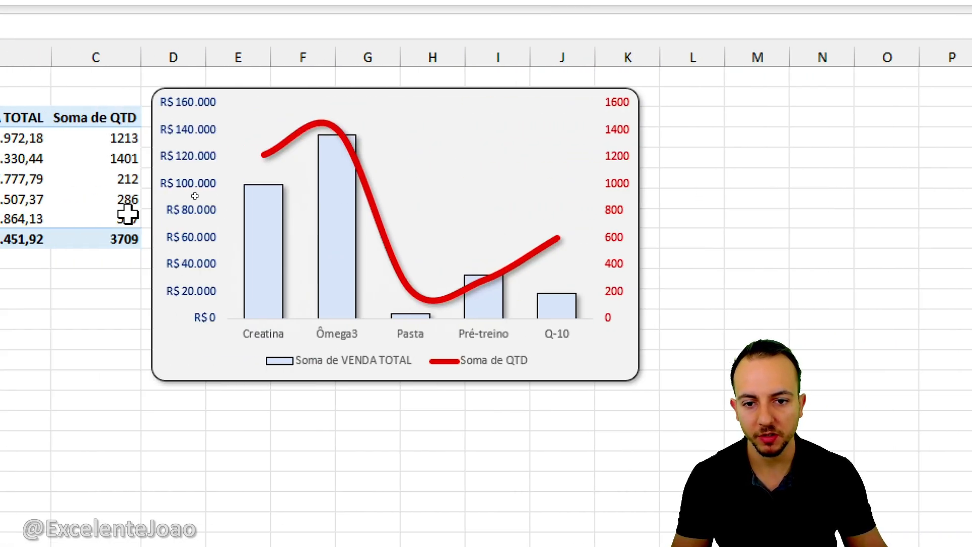
# Step: Widen the sales and quantity combination chart to the right so it reaches the start of column M
pyautogui.click(442, 223)
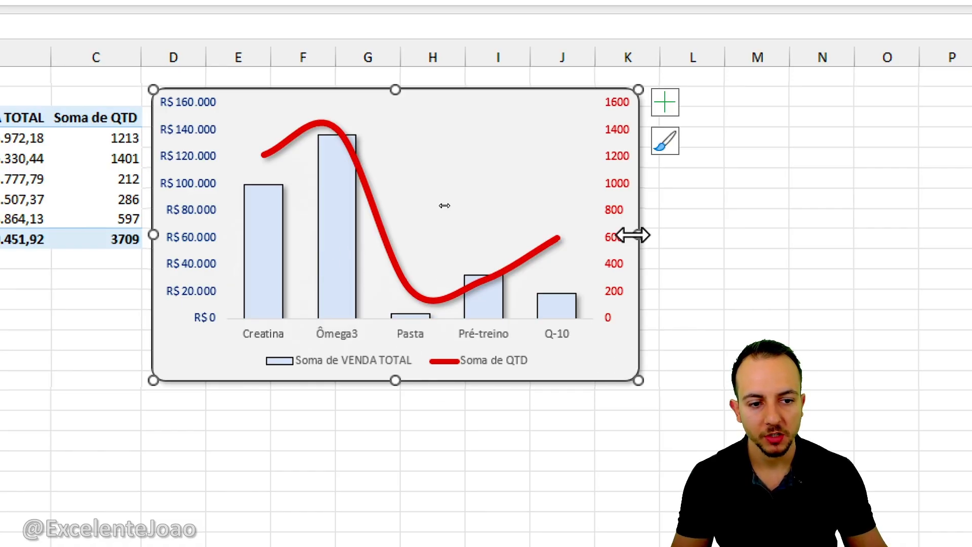
pyautogui.moveTo(632, 235); pyautogui.dragTo(780, 231)
pyautogui.click(458, 479)
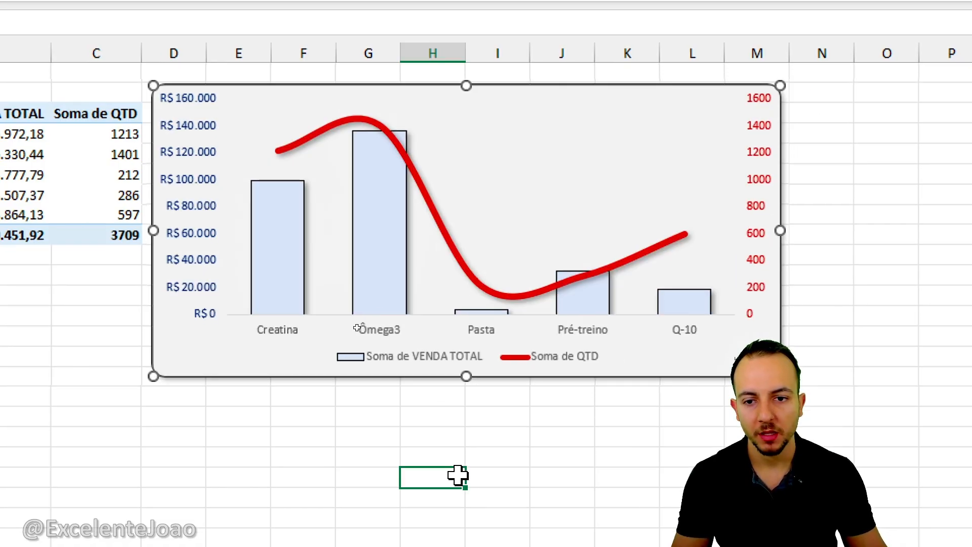
pyautogui.click(74, 107)
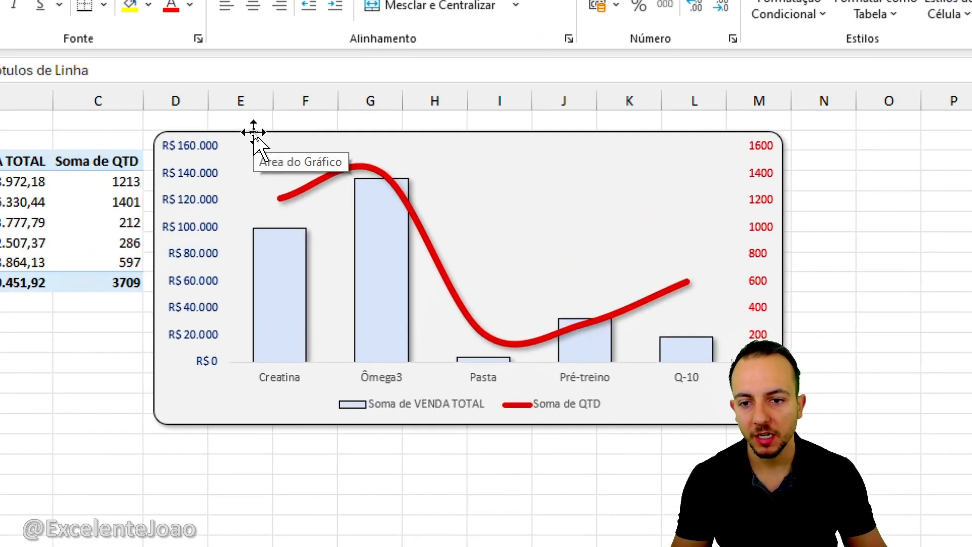
# Step: Save the combination chart as a chart template named "Gráfico Colunas e Linhas Cinza com Vermelho e Azul"
pyautogui.rightClick(255, 134)
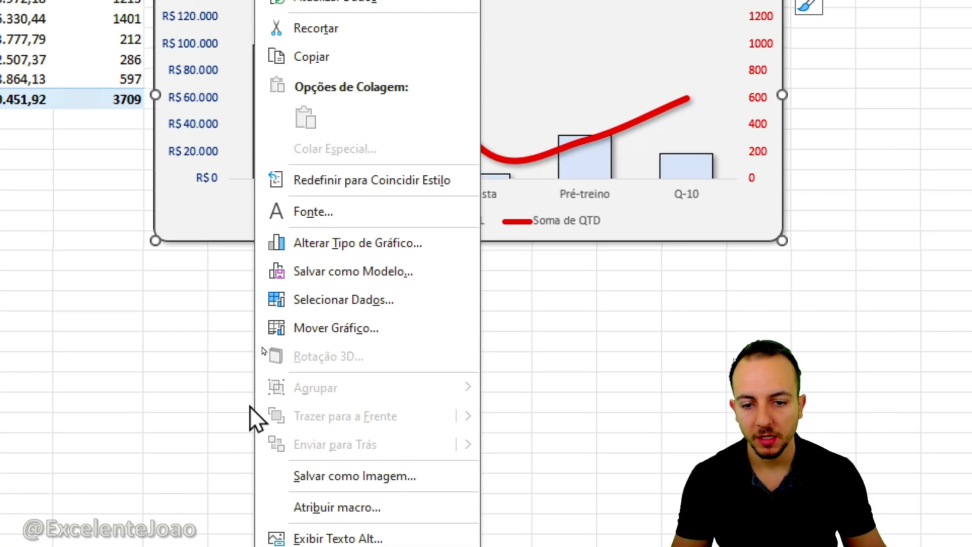
pyautogui.click(361, 460)
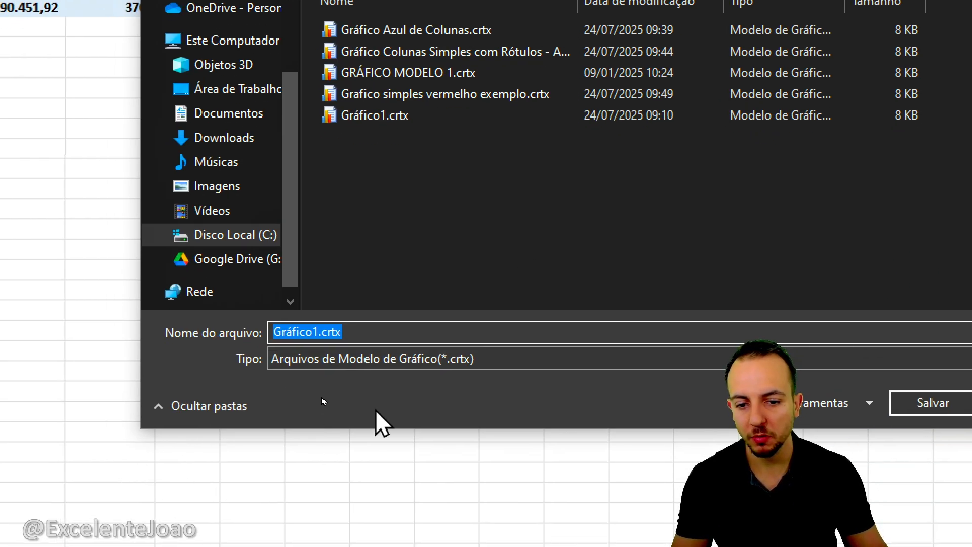
pyautogui.write('Gráfico Colunas e Linhas Cinza com Vermelho e Azul')
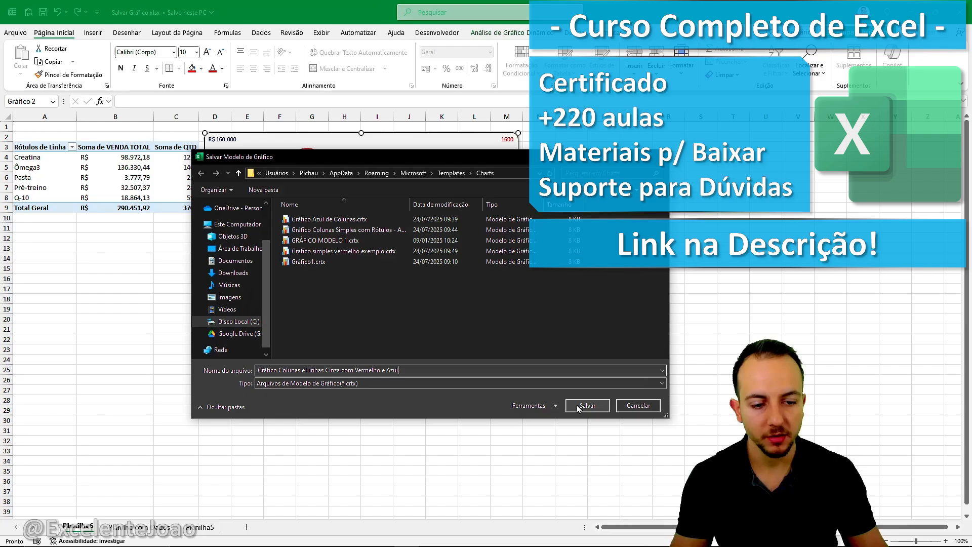
pyautogui.click(728, 380)
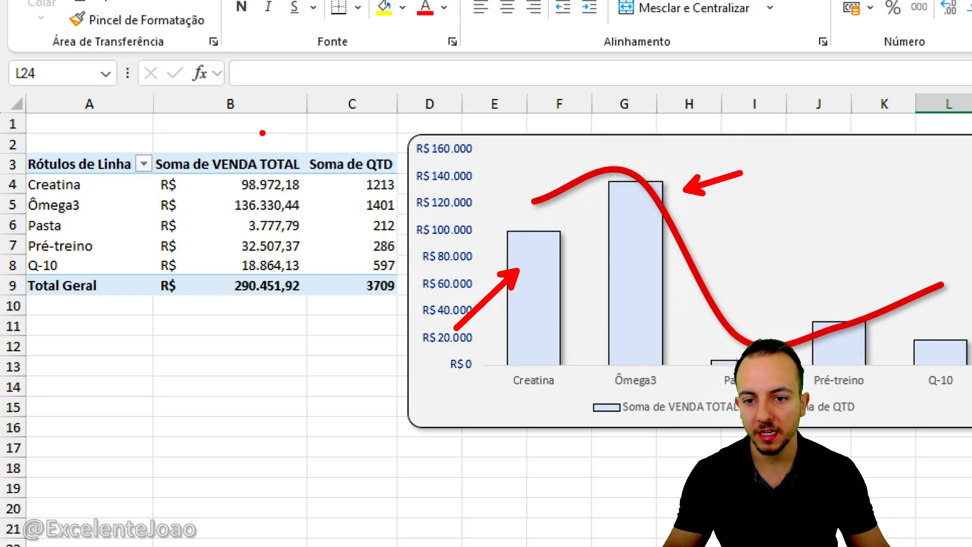
pyautogui.moveTo(356, 153); pyautogui.dragTo(426, 98)
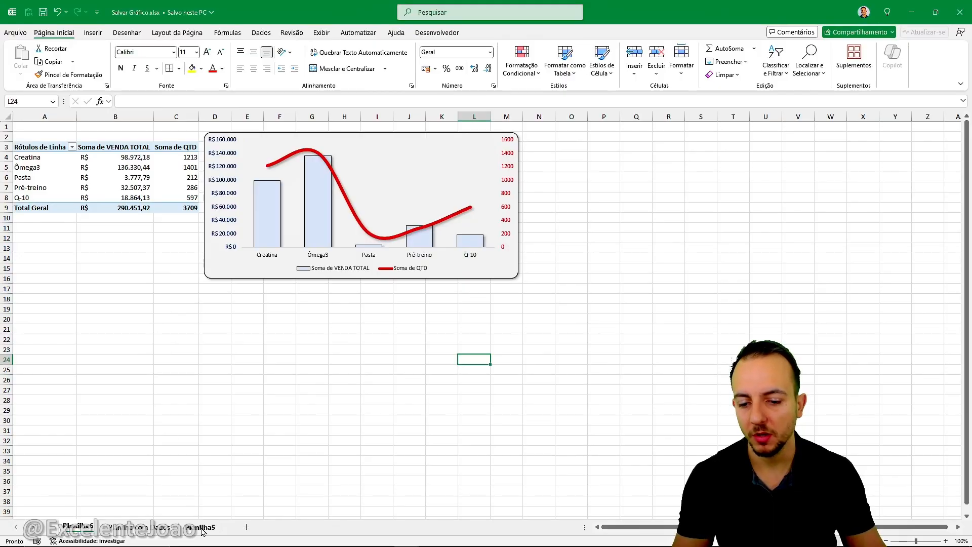
# Step: On sheet Planilha5, insert a clustered column chart from the item data in B3:C7
pyautogui.click(203, 529)
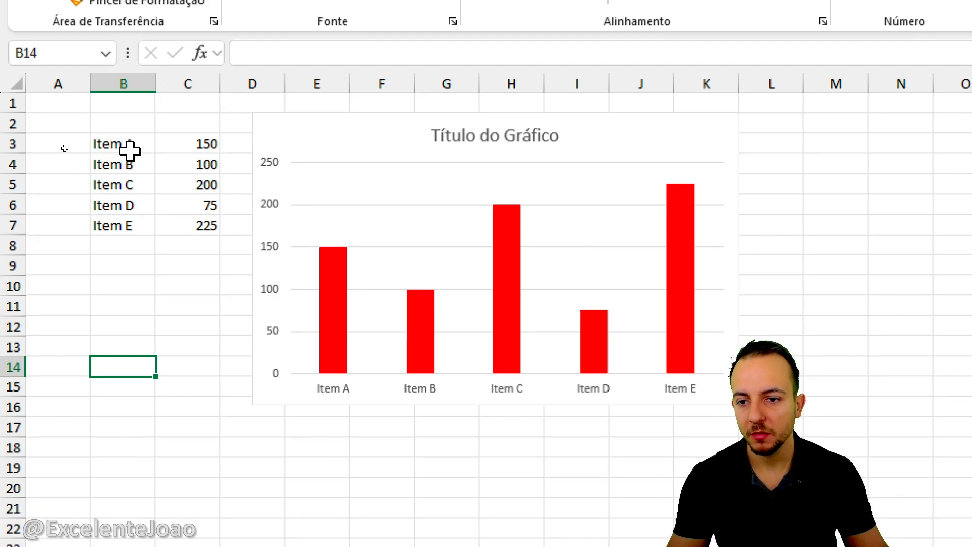
pyautogui.moveTo(130, 148)
pyautogui.mouseDown()
pyautogui.moveTo(182, 191)
pyautogui.moveTo(189, 221)
pyautogui.mouseUp()
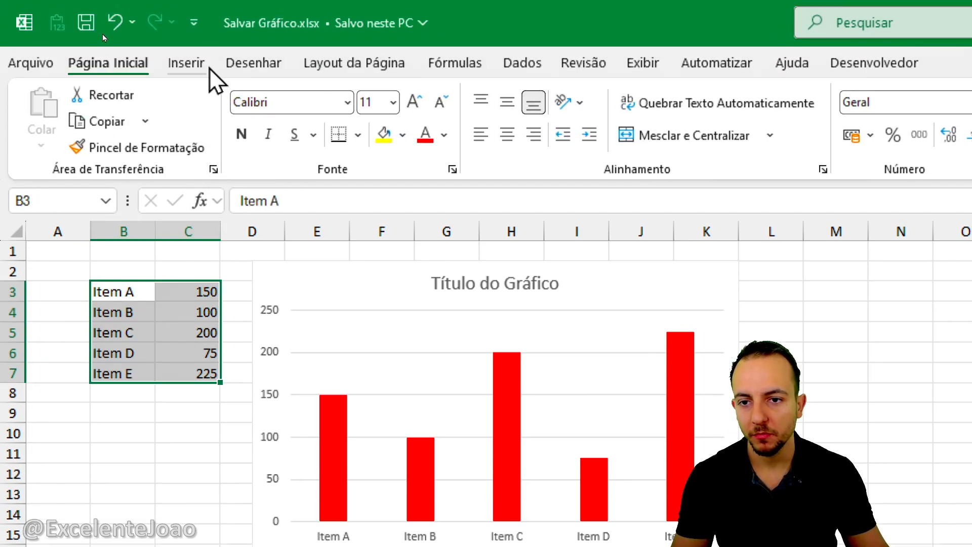
pyautogui.click(207, 68)
pyautogui.click(798, 101)
pyautogui.click(804, 157)
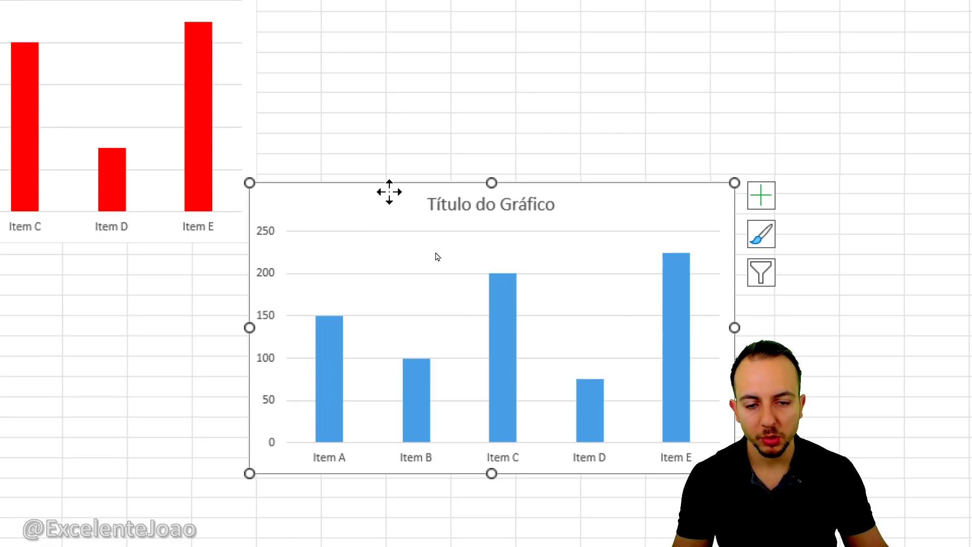
# Step: Change the new blue column chart's type to the saved template "Gráfico Colunas e Linhas Cinza com Vermelho e Azul"
pyautogui.rightClick(390, 192)
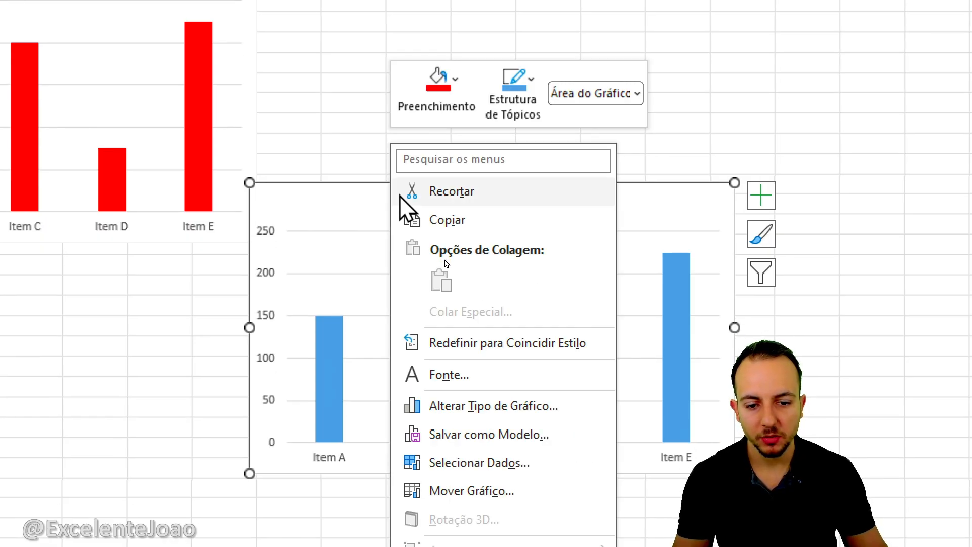
pyautogui.click(461, 416)
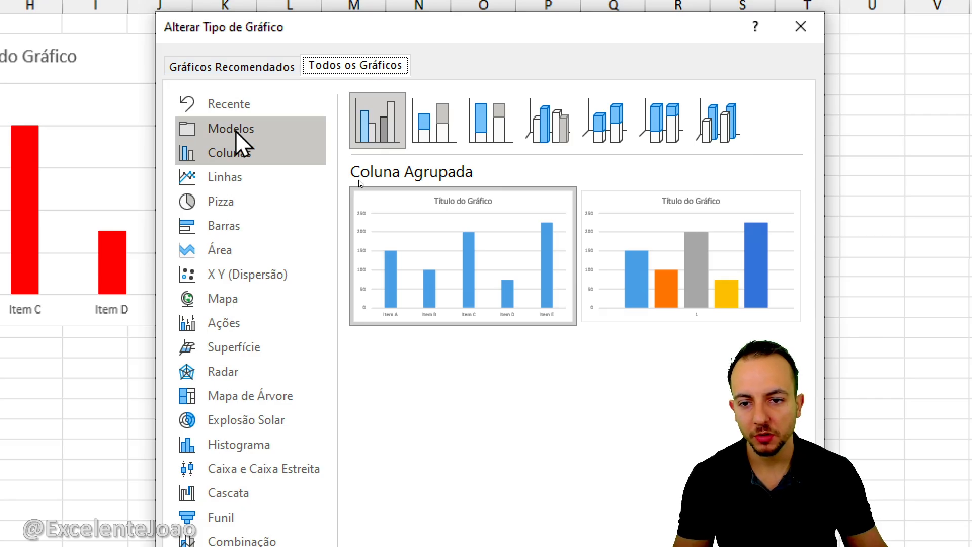
pyautogui.click(235, 132)
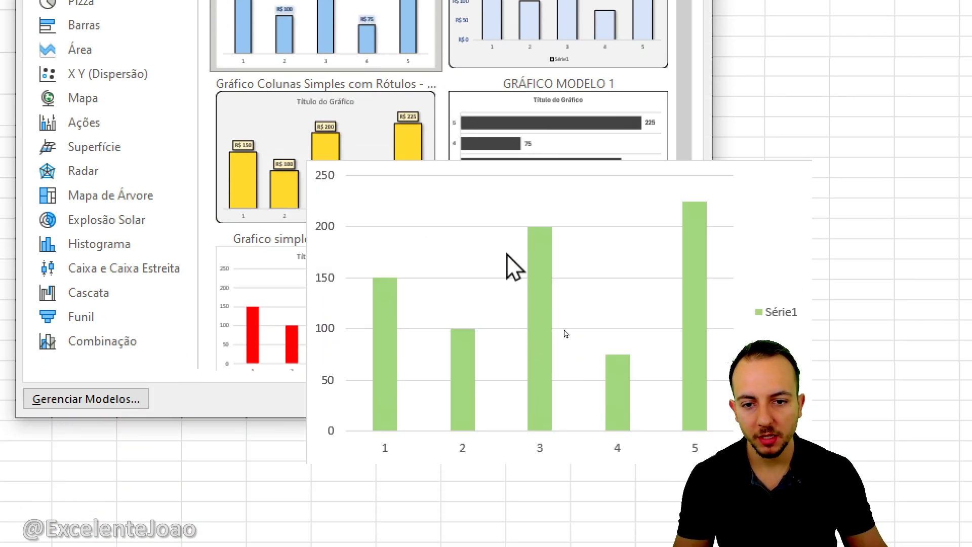
pyautogui.moveTo(618, 143)
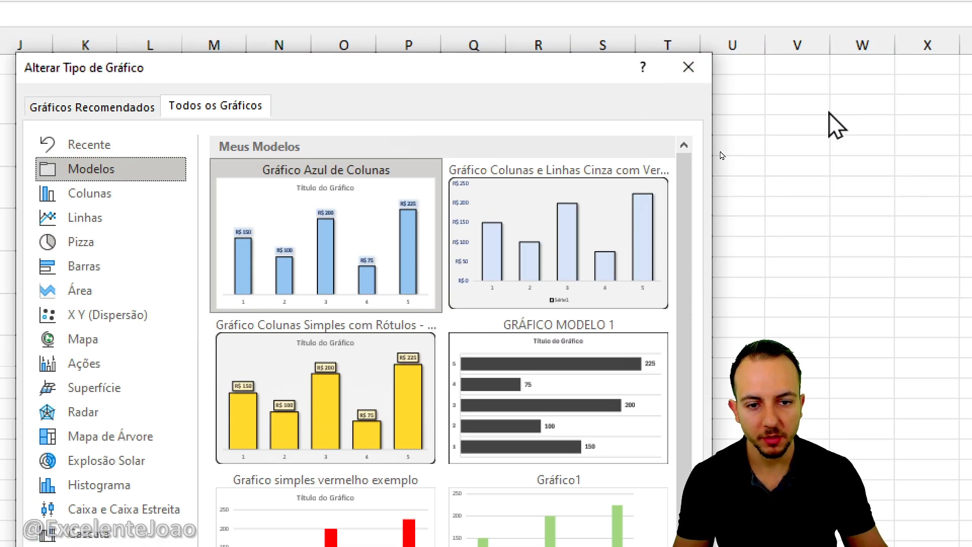
pyautogui.moveTo(556, 163); pyautogui.dragTo(555, 162)
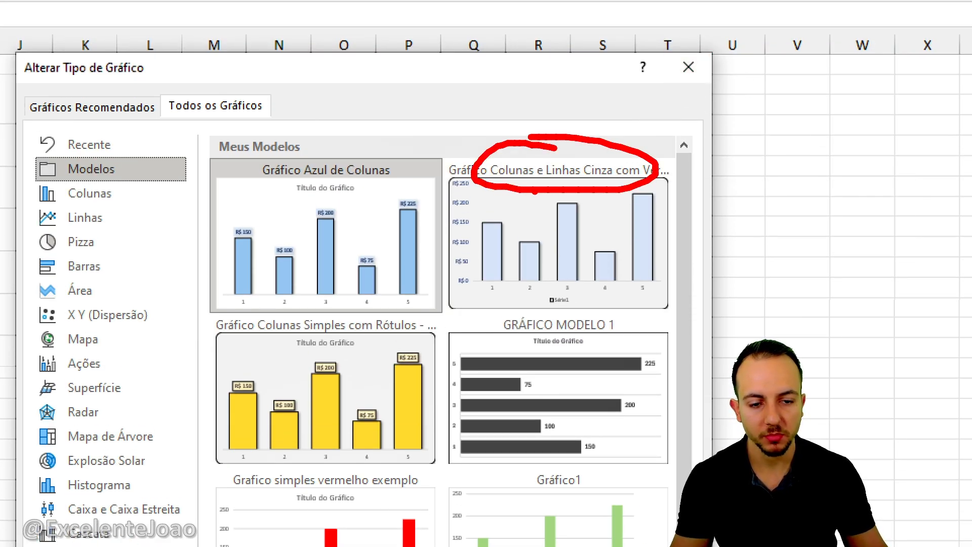
pyautogui.press('Escape')
pyautogui.click(662, 248)
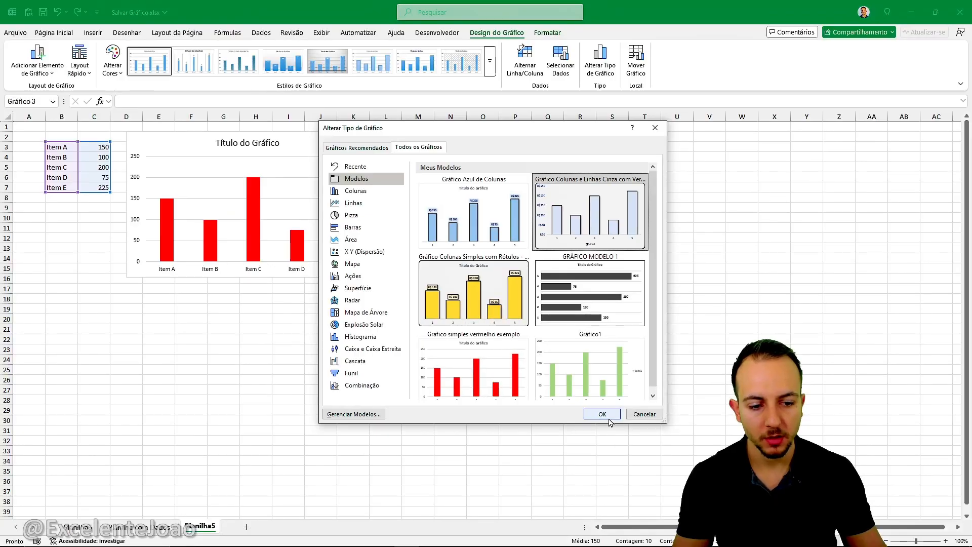
pyautogui.click(613, 411)
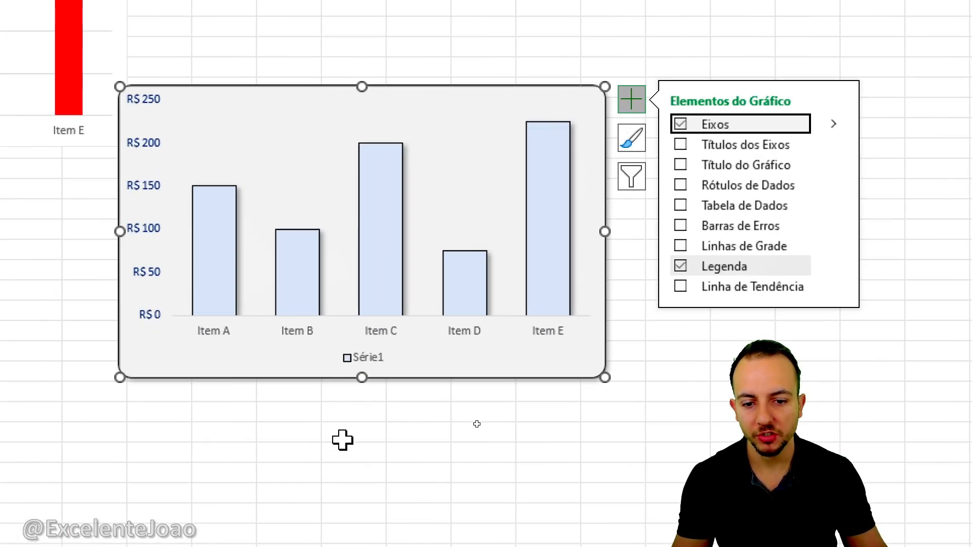
pyautogui.click(342, 439)
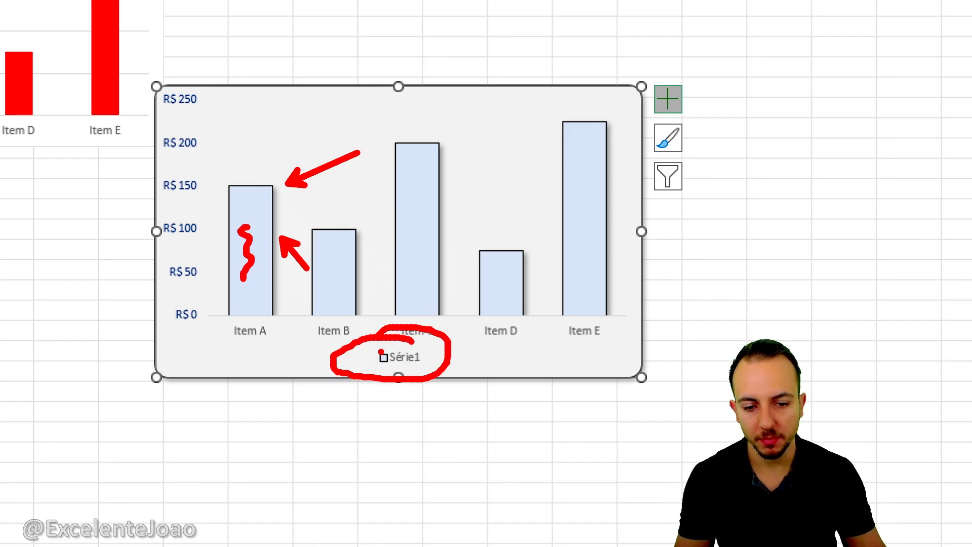
pyautogui.press('Escape')
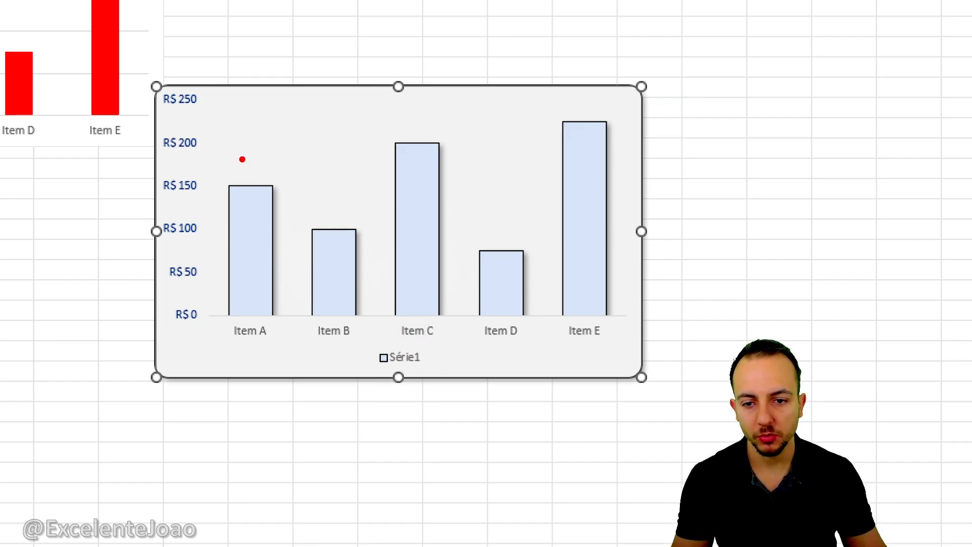
pyautogui.moveTo(242, 159)
pyautogui.mouseDown()
pyautogui.moveTo(491, 197)
pyautogui.moveTo(586, 147)
pyautogui.mouseUp()
pyautogui.press('Escape')
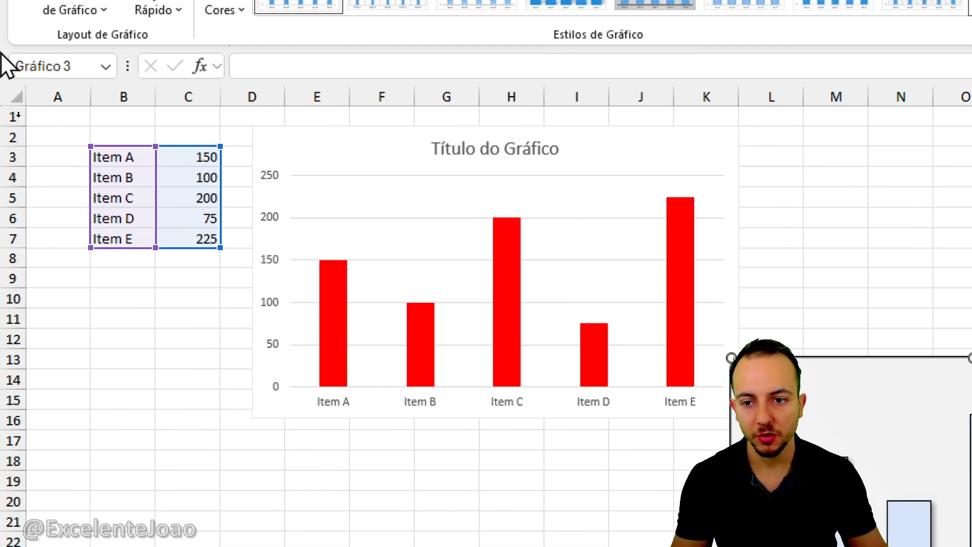
pyautogui.hotkey('ctrl', '2')
pyautogui.moveTo(202, 136); pyautogui.dragTo(250, 94)
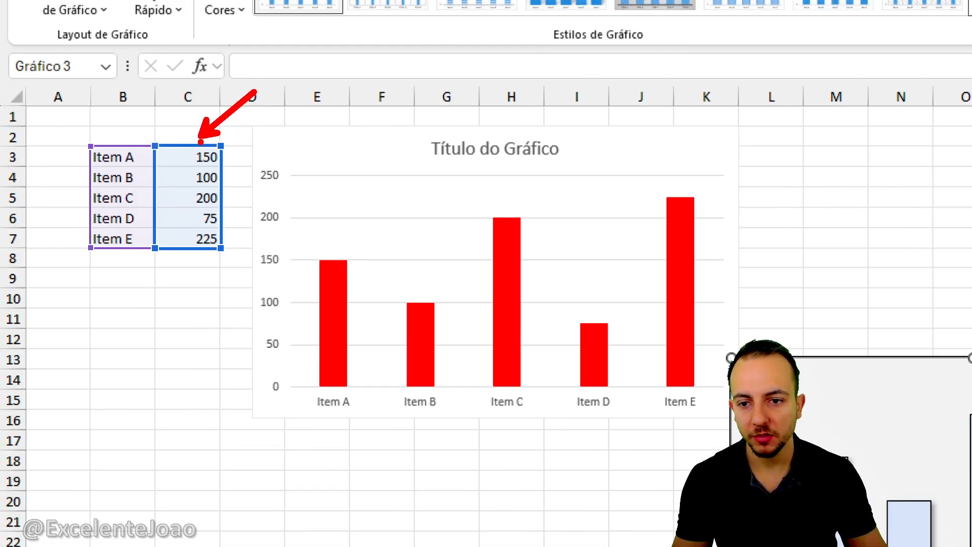
pyautogui.moveTo(177, 135); pyautogui.dragTo(230, 259)
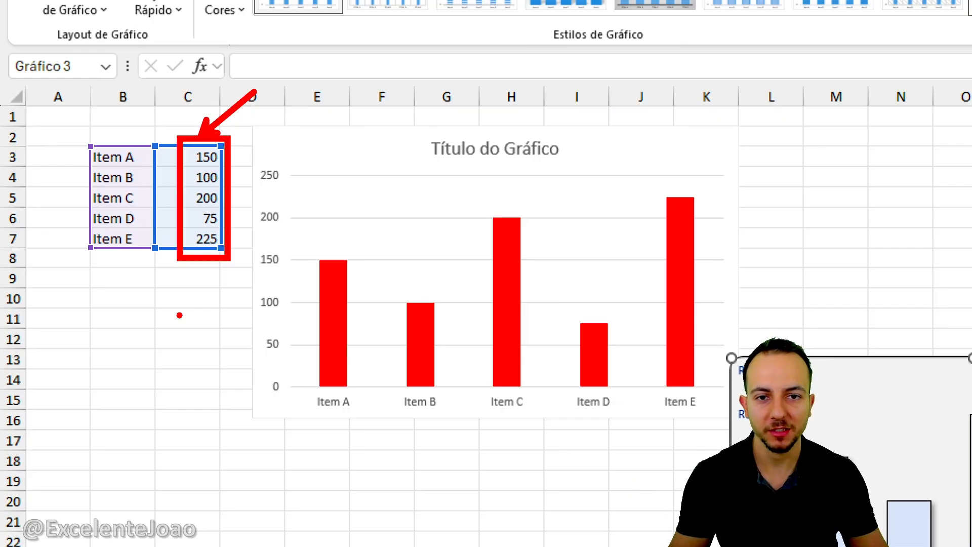
pyautogui.press('Escape')
pyautogui.press('Escape')
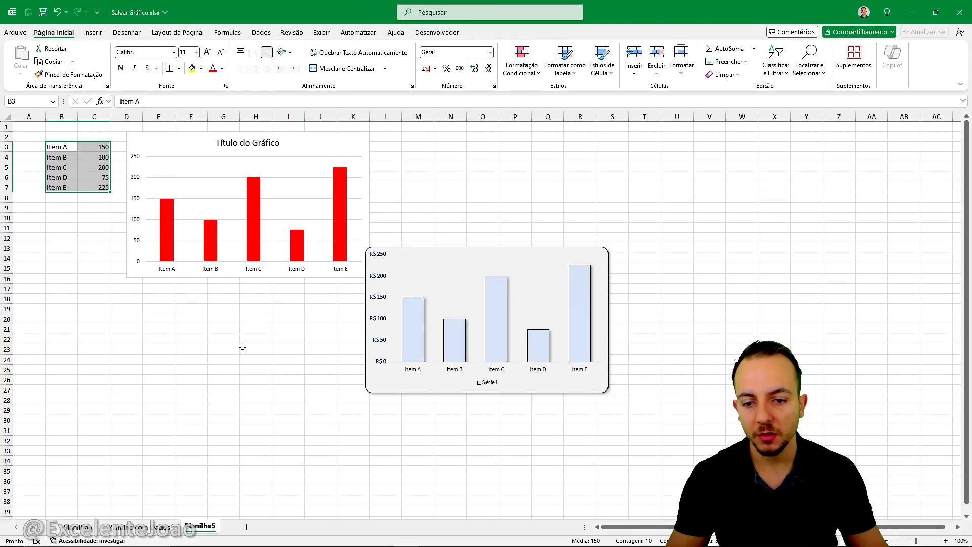
pyautogui.hotkey('ctrl', 'q')
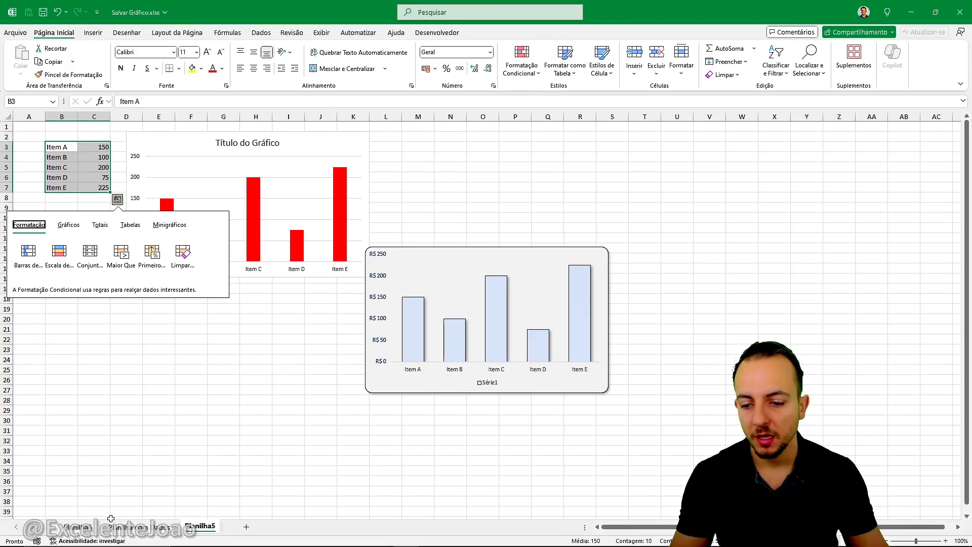
pyautogui.click(91, 526)
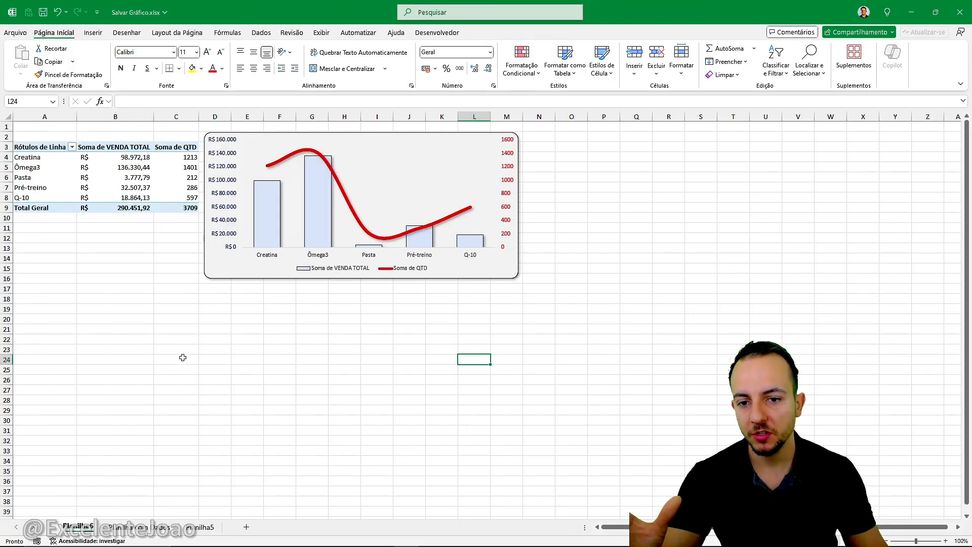
# Step: On sheet Planilha5, move the red column chart right to column F to free column D beside the data
pyautogui.click(202, 526)
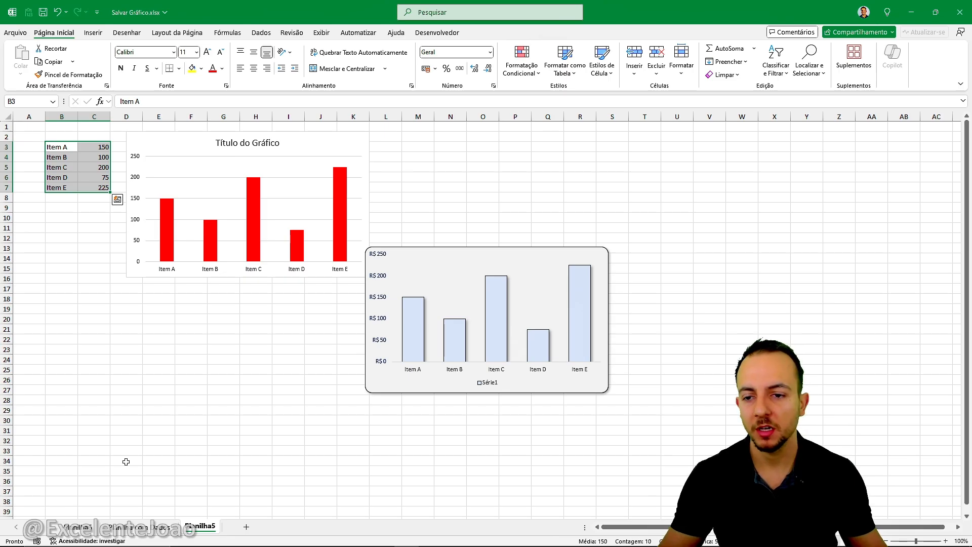
pyautogui.moveTo(148, 143); pyautogui.dragTo(249, 228)
pyautogui.click(159, 147)
# Step: Enter a second value series for Items A to E in D3:D7: 2, 1,5, 3,5, 1,3 and 4
pyautogui.click(257, 152)
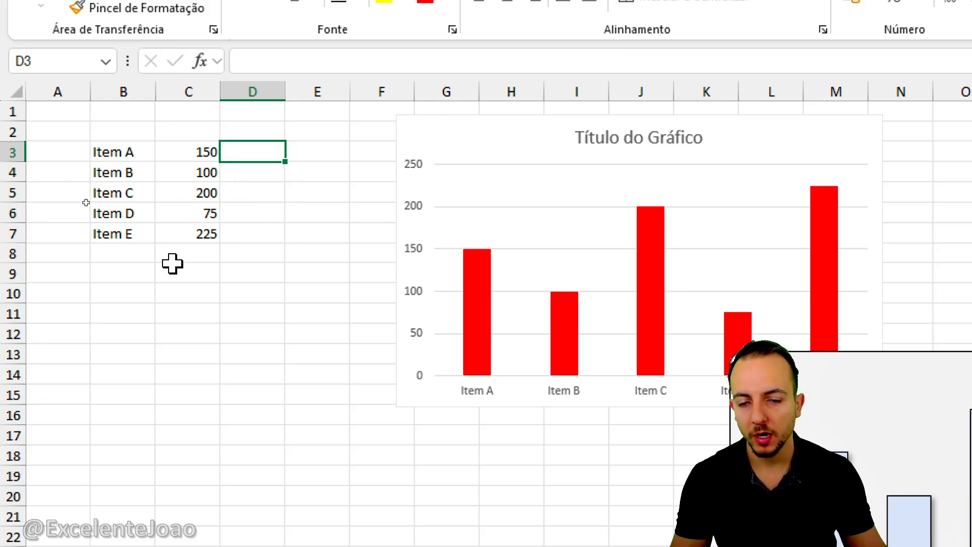
pyautogui.write('1')
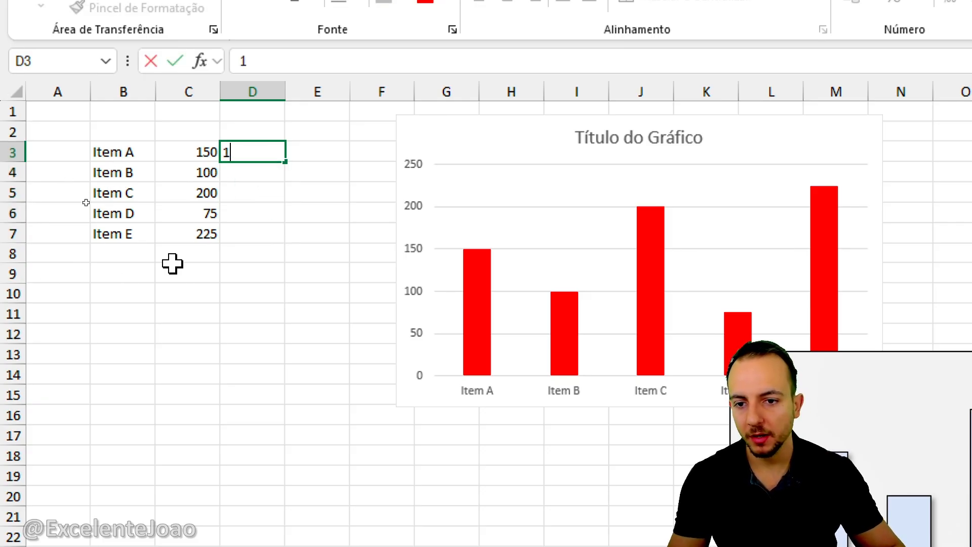
pyautogui.press('BackSpace')
pyautogui.write('2')
pyautogui.press('Return')
pyautogui.write('1,5')
pyautogui.press('Return')
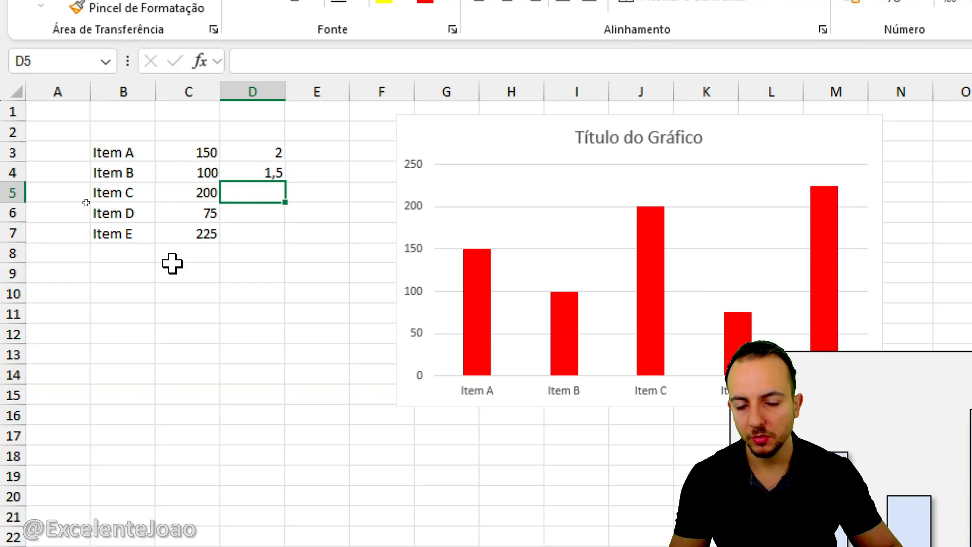
pyautogui.write('3,5')
pyautogui.press('Return')
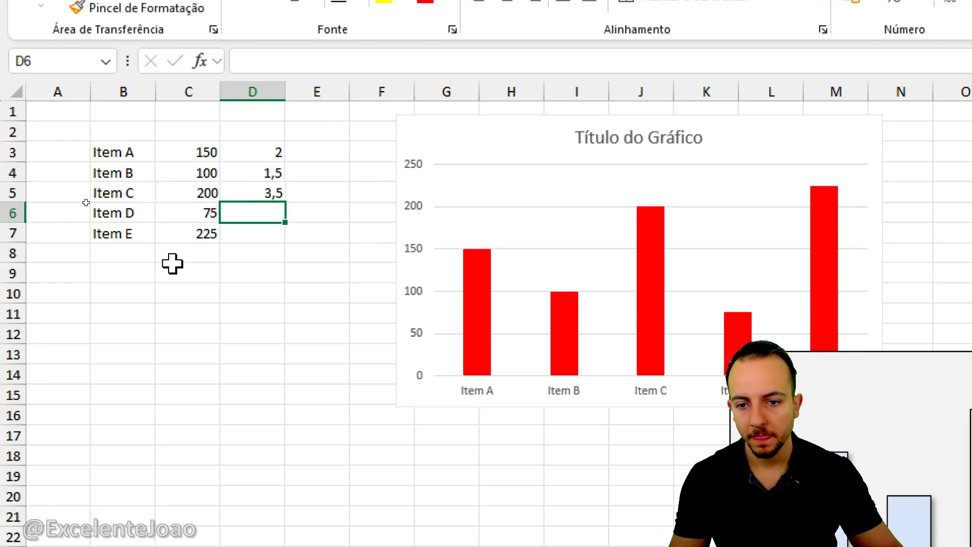
pyautogui.write('1,3')
pyautogui.press('Return')
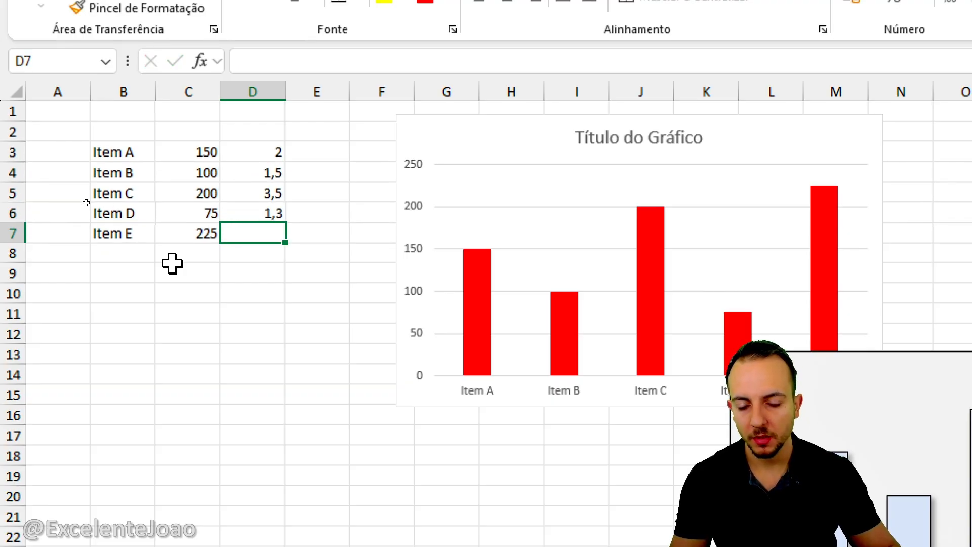
pyautogui.write('4')
pyautogui.press('Return')
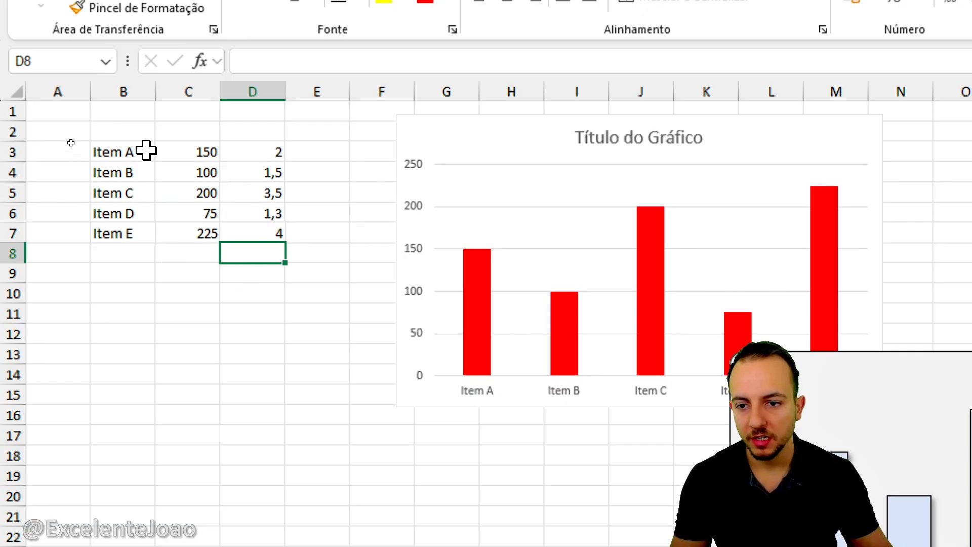
# Step: Insert a clustered column chart with two series from the extended item data in B3:D7
pyautogui.moveTo(146, 151); pyautogui.dragTo(237, 230)
pyautogui.click(186, 65)
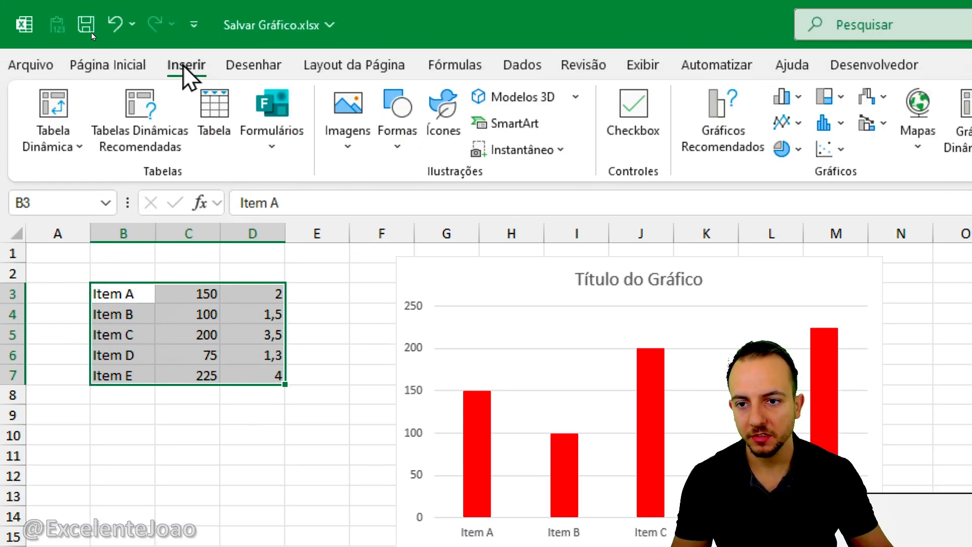
pyautogui.click(785, 96)
pyautogui.click(796, 167)
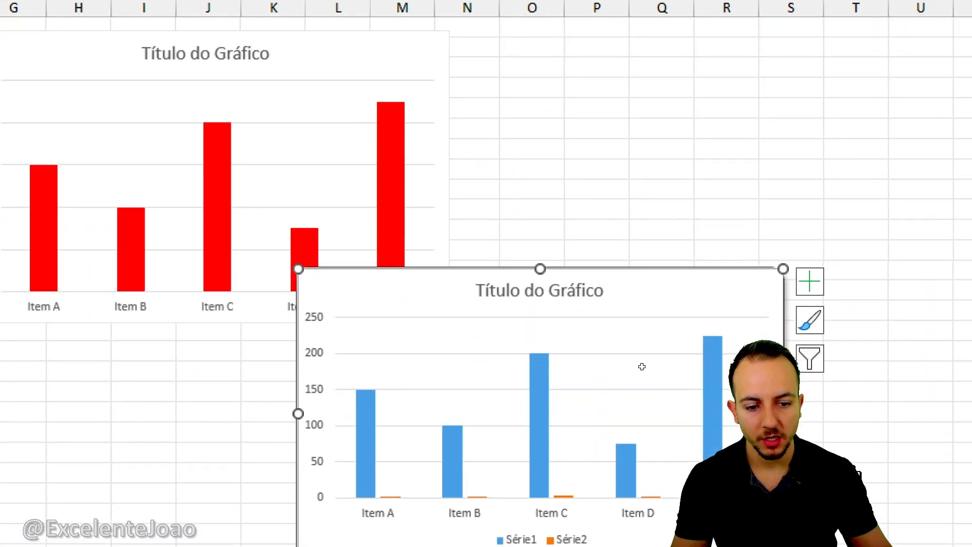
# Step: Move the two-series chart below the data and change its type to the saved template "Gráfico Colunas e Linhas Cinza com Vermelho e Azul"
pyautogui.moveTo(673, 274); pyautogui.dragTo(365, 113)
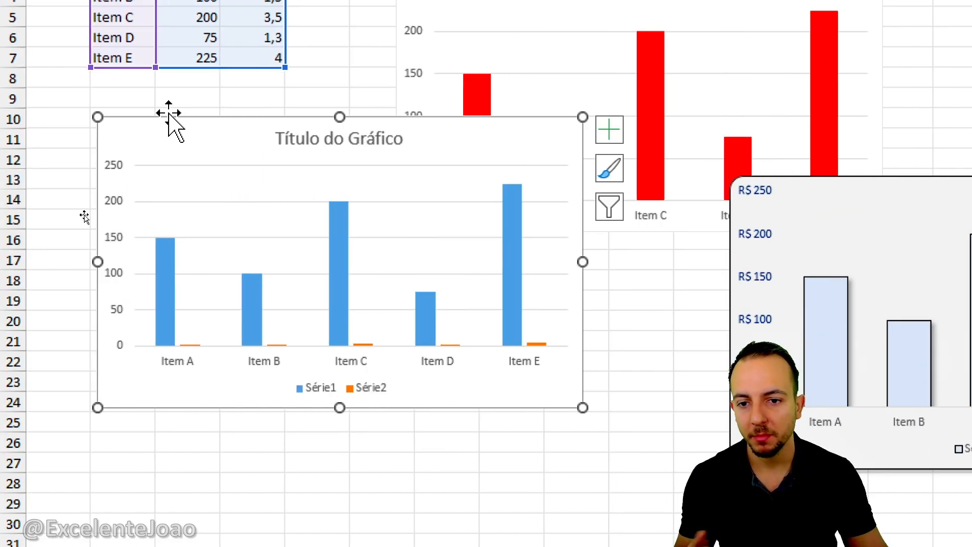
pyautogui.rightClick(181, 120)
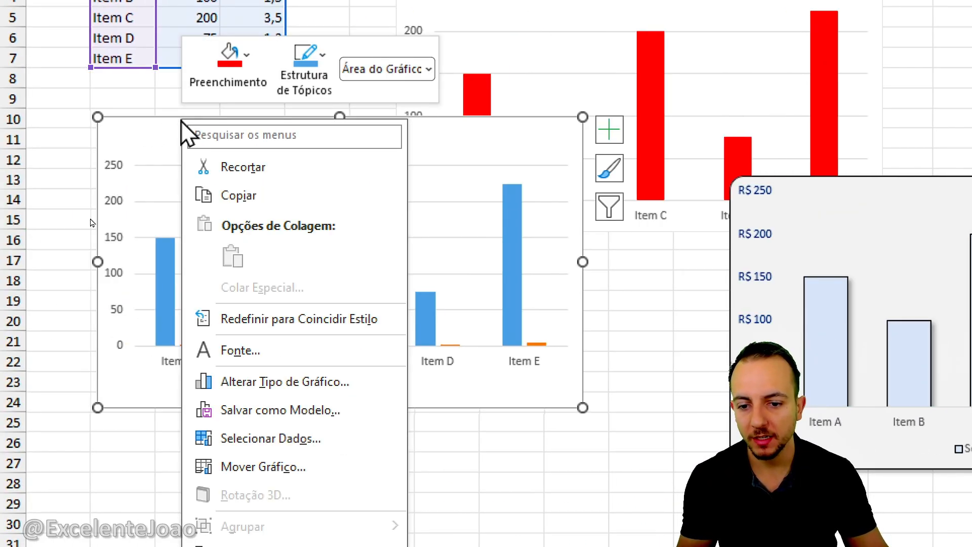
pyautogui.click(275, 389)
pyautogui.click(759, 174)
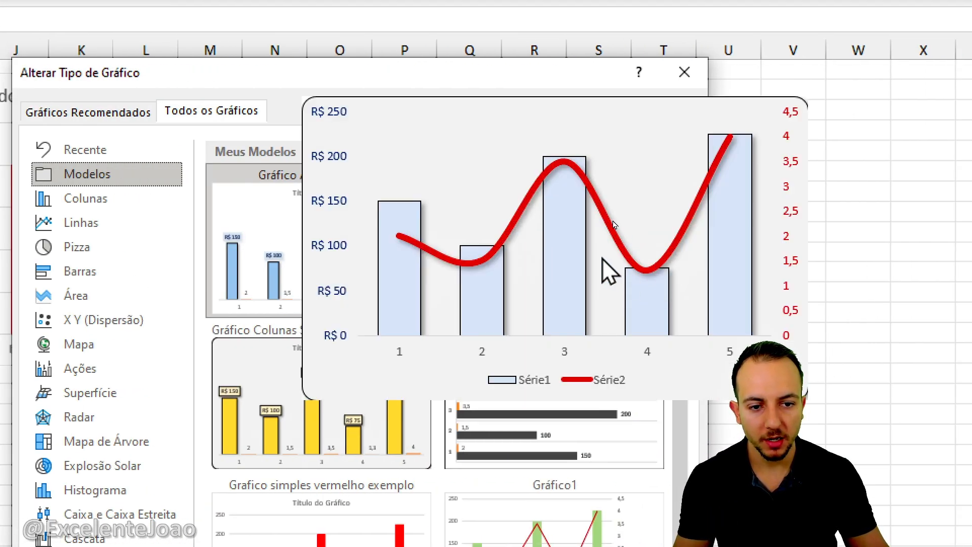
pyautogui.click(589, 264)
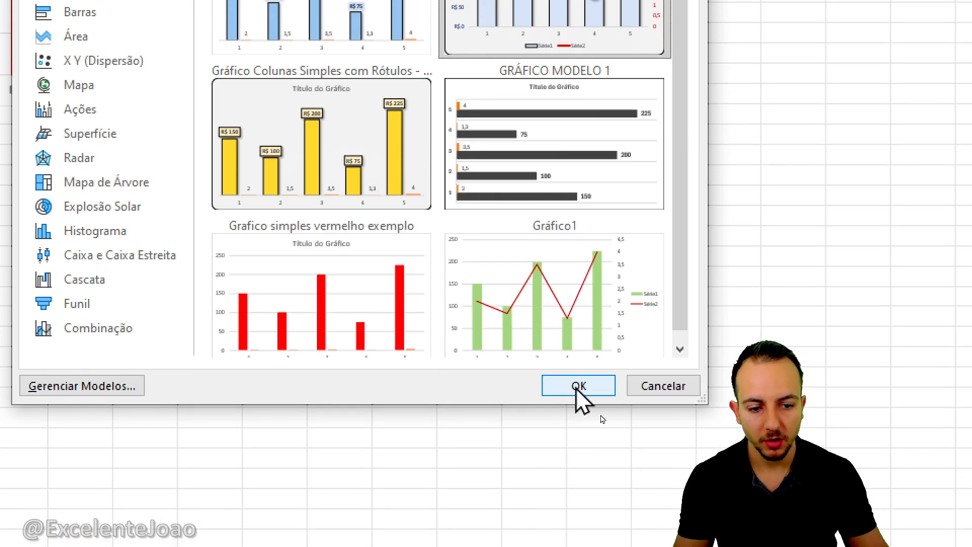
pyautogui.click(578, 387)
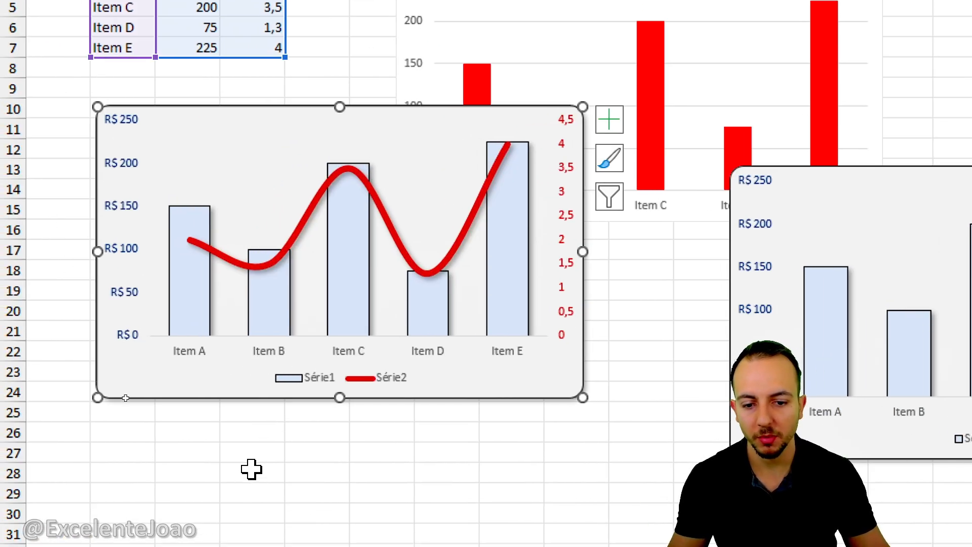
pyautogui.press('Escape')
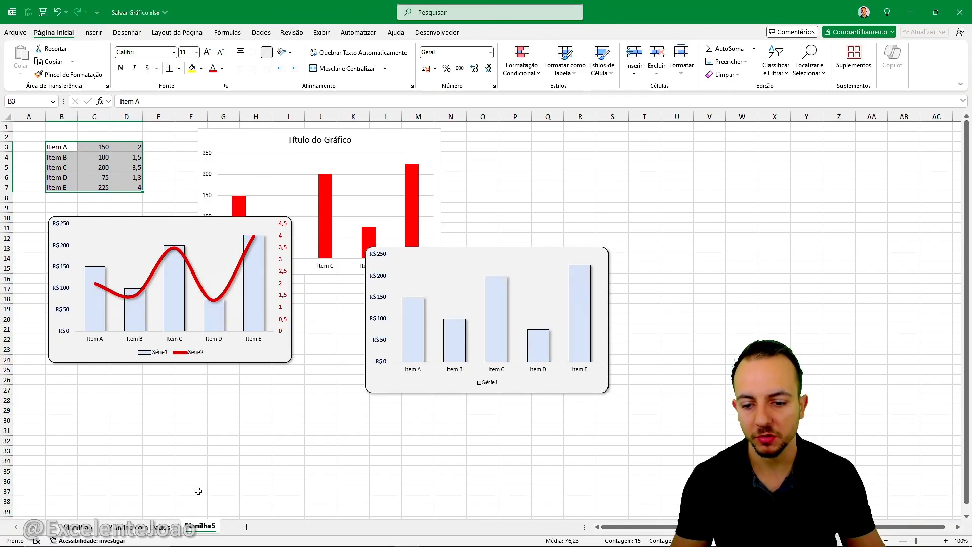
# Step: Compare the result with the original column-and-line chart on the pivot table sheet
pyautogui.click(154, 529)
pyautogui.click(84, 529)
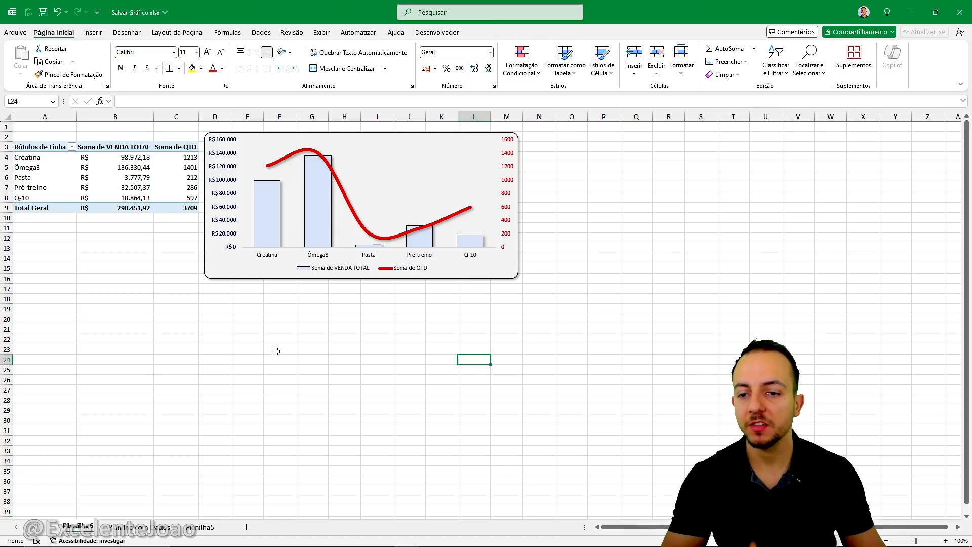
pyautogui.hotkey('ctrl', 'pagedown')
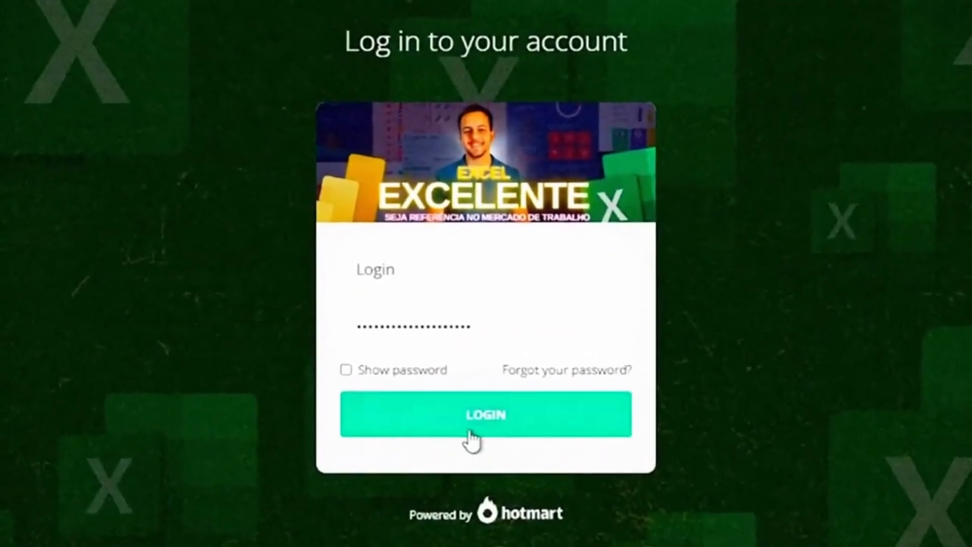
# Step: Log in to the Excel Excelente course site and open the lesson "Como baixar o Power BI gratuitamente" in the Power BI module
pyautogui.click(471, 423)
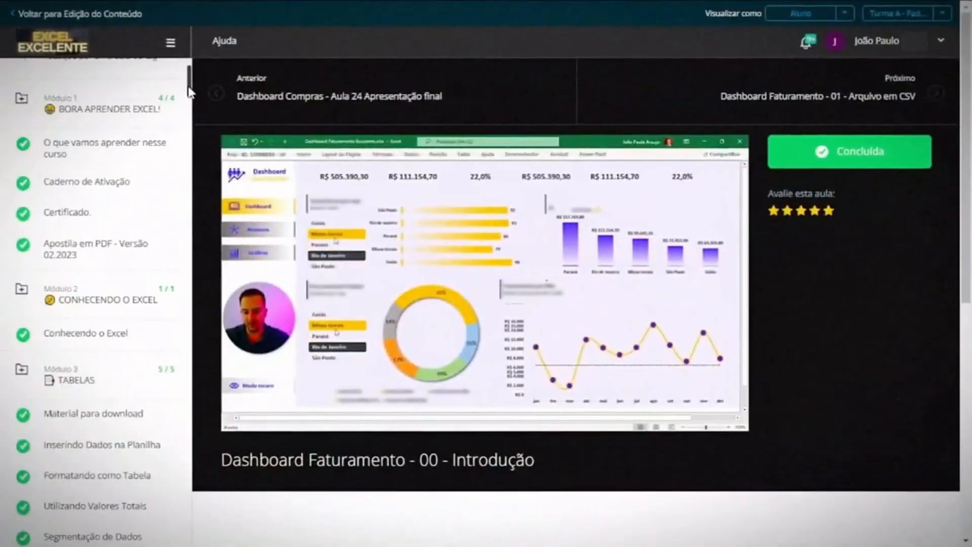
pyautogui.moveTo(190, 86); pyautogui.dragTo(187, 310)
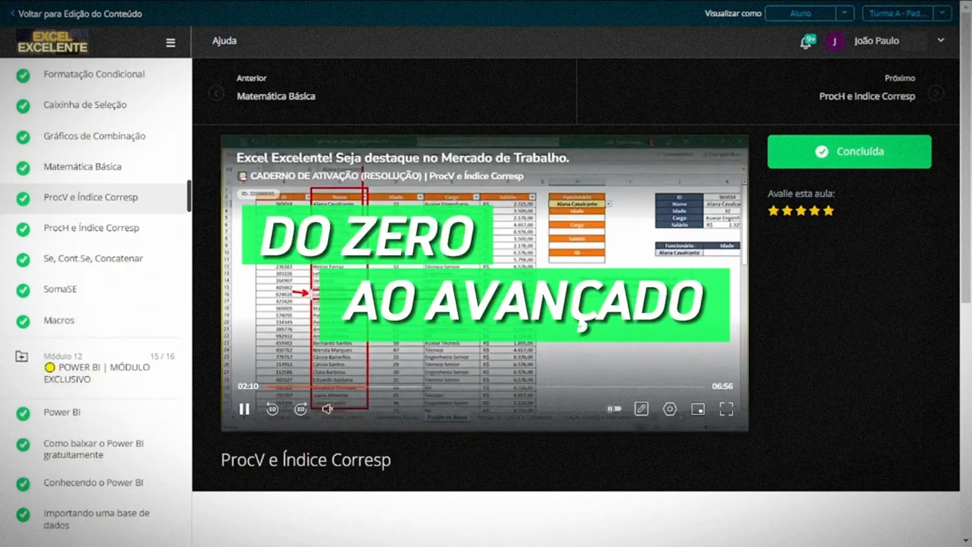
pyautogui.moveTo(189, 203)
pyautogui.mouseDown()
pyautogui.moveTo(188, 233)
pyautogui.moveTo(188, 215)
pyautogui.mouseUp()
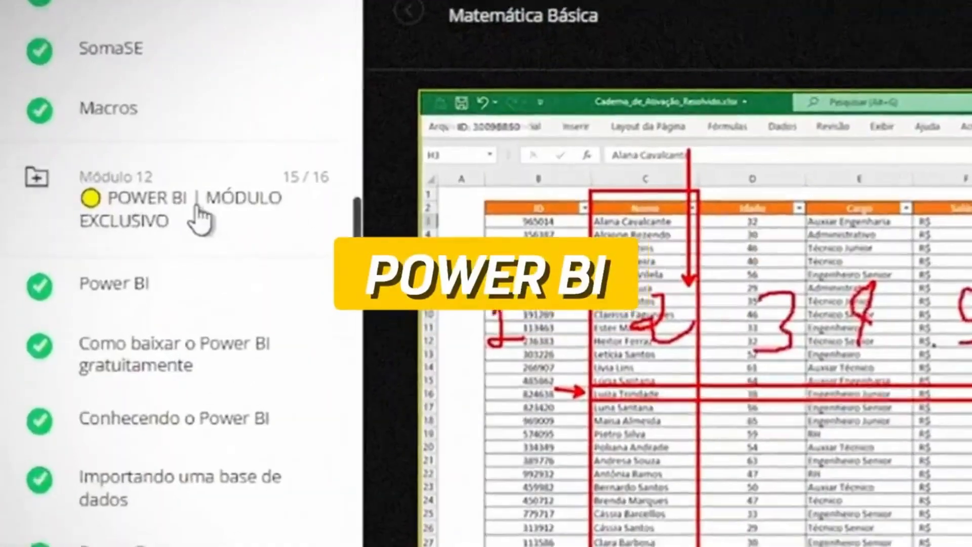
pyautogui.click(137, 311)
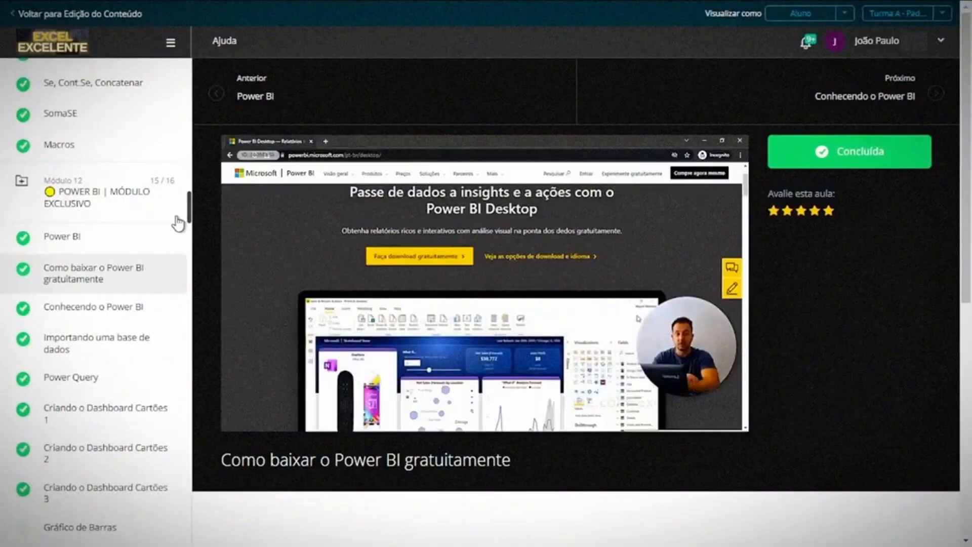